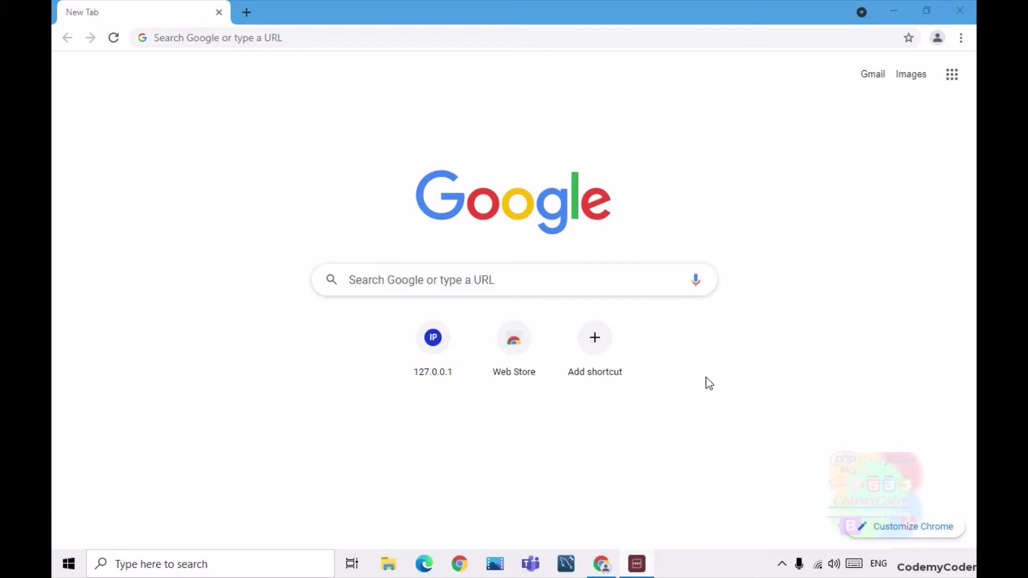
Search the web for "vscode download" and open the official Visual Studio Code download page at the Windows installers
click(733, 40)
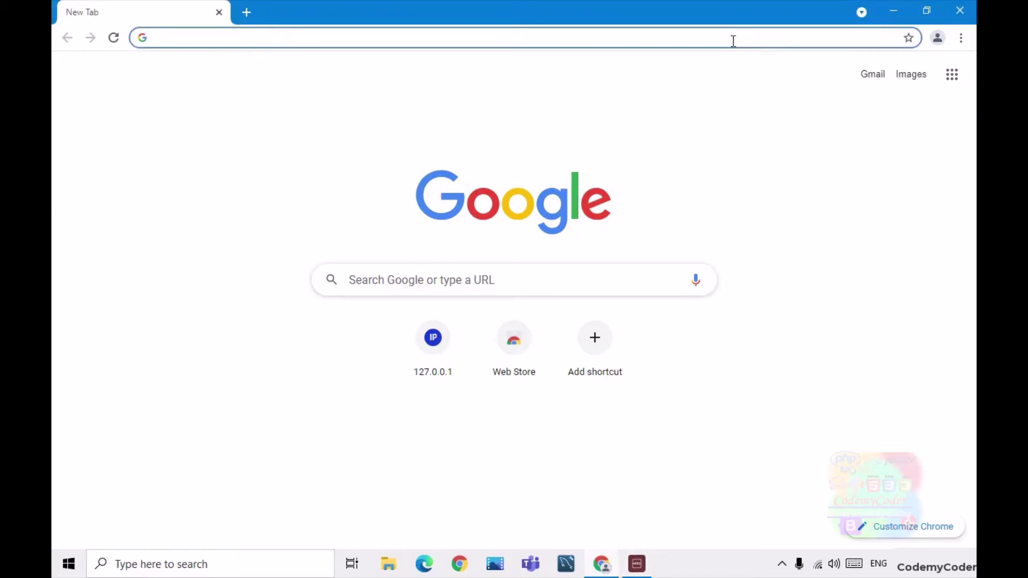
text(vscod)
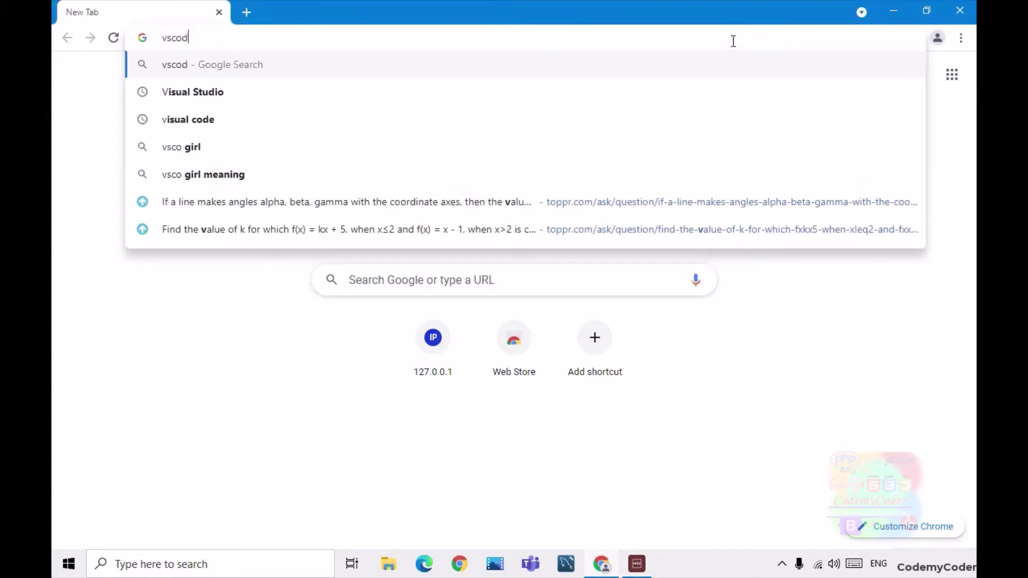
text(e do)
key(Return)
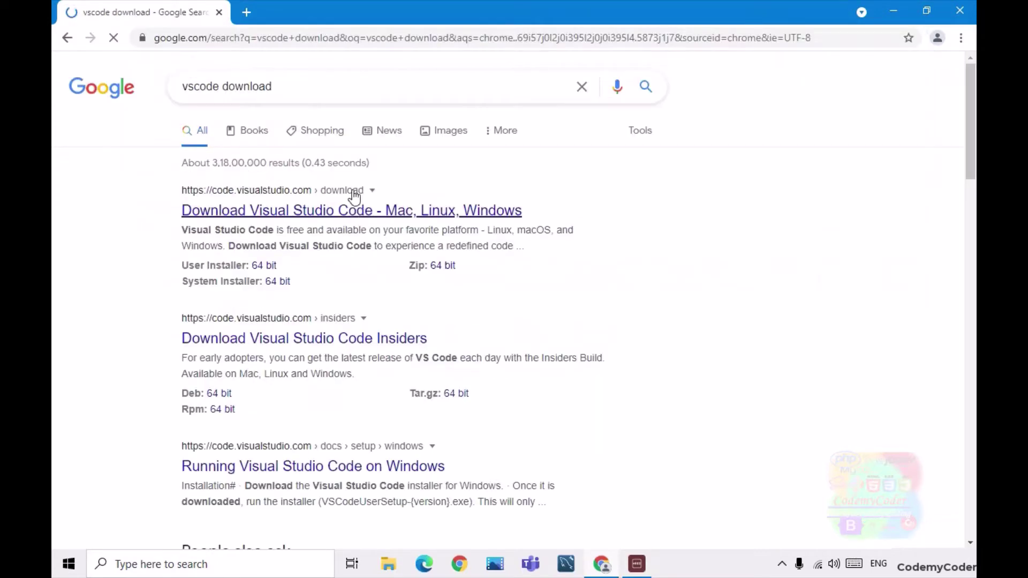
click(361, 214)
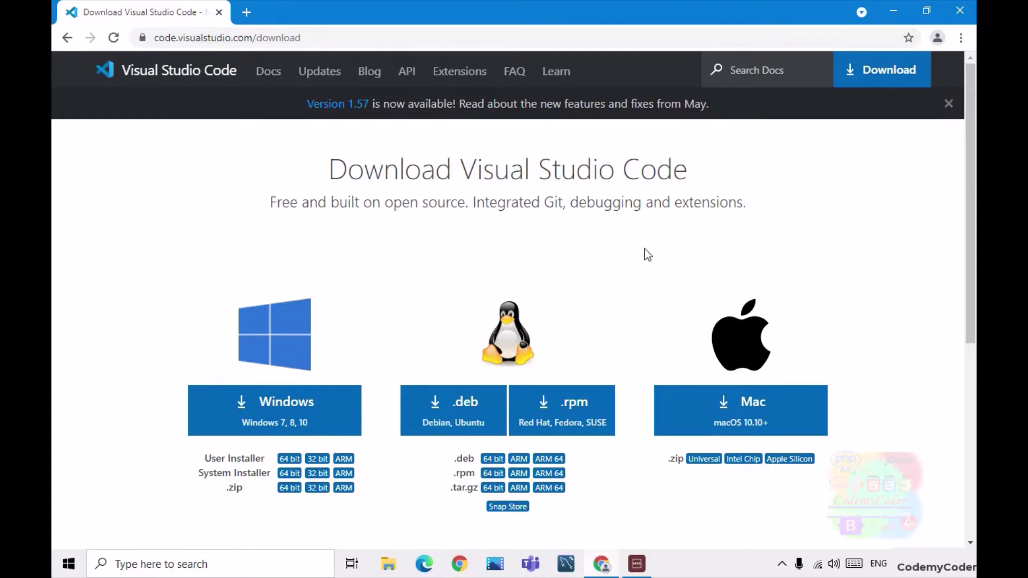
scroll(636, 349, down, 2)
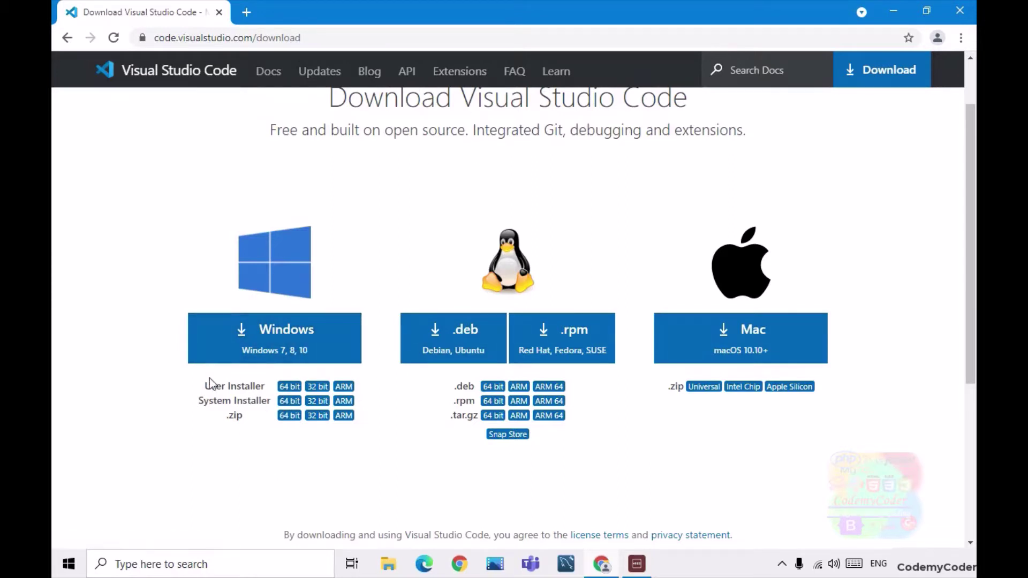
drag(209, 384, 263, 386)
click(260, 387)
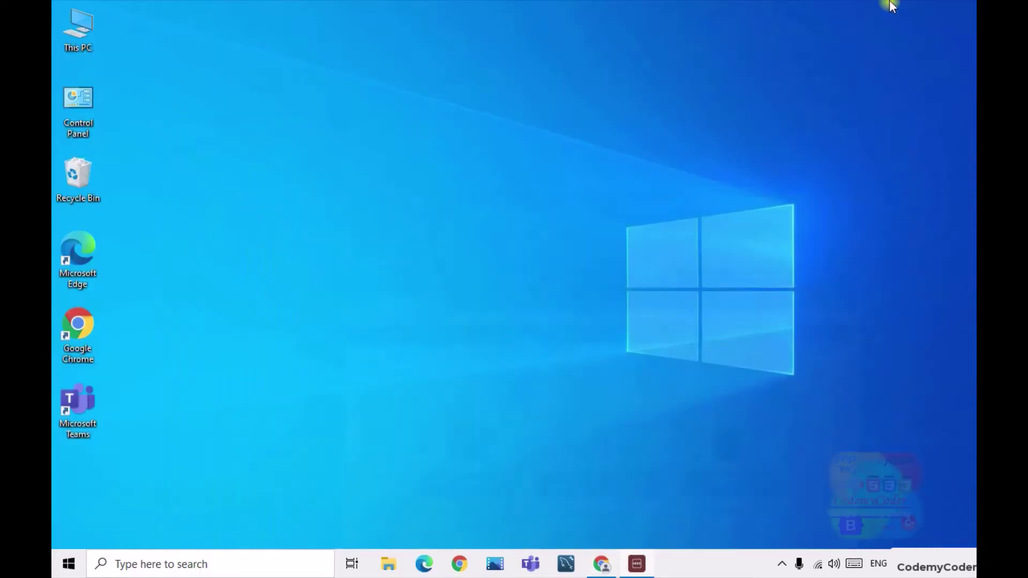
Minimize the browser, check the system type in This PC's properties, and close the Settings window
click(893, 10)
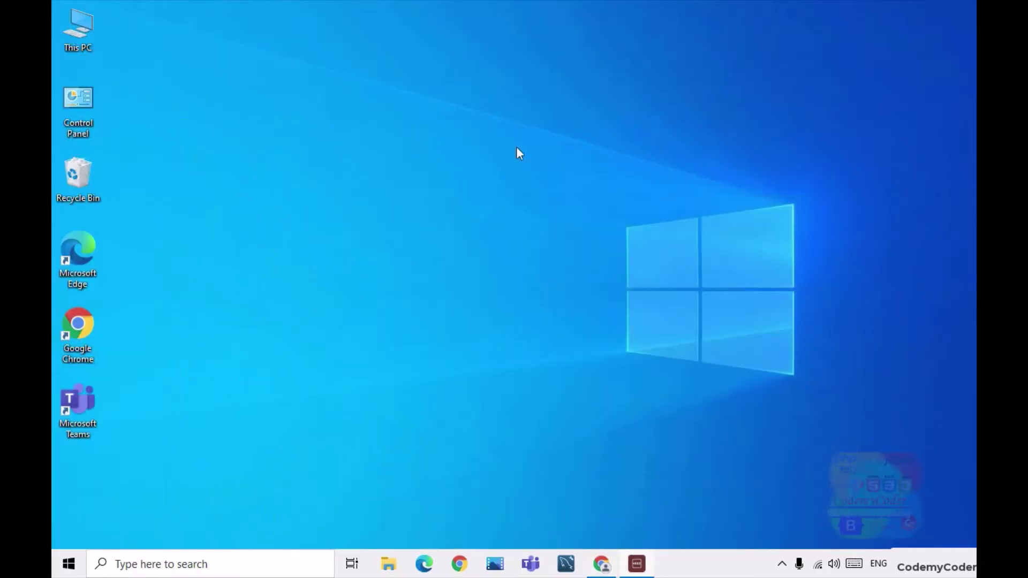
right_click(79, 26)
click(298, 87)
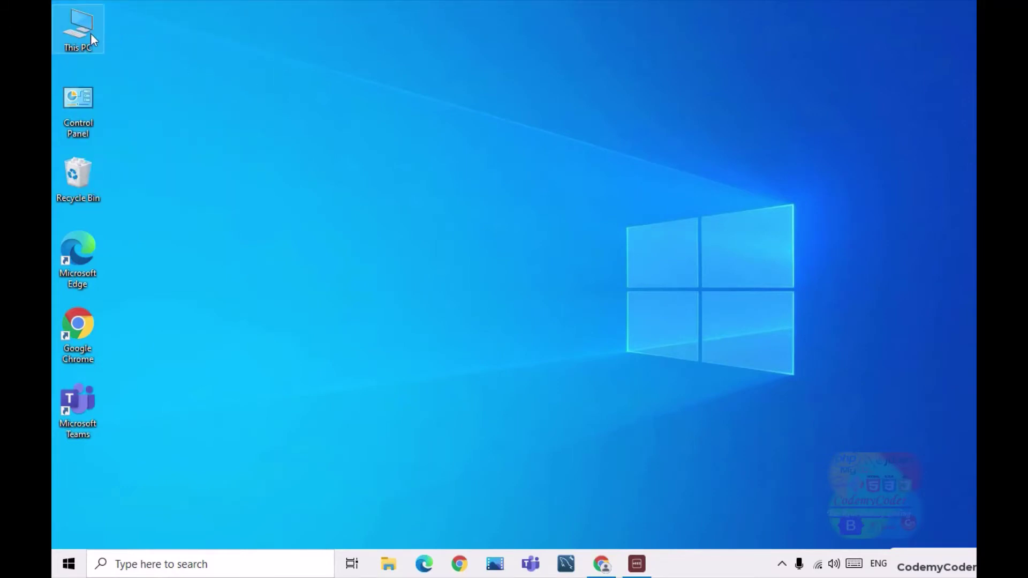
right_click(75, 24)
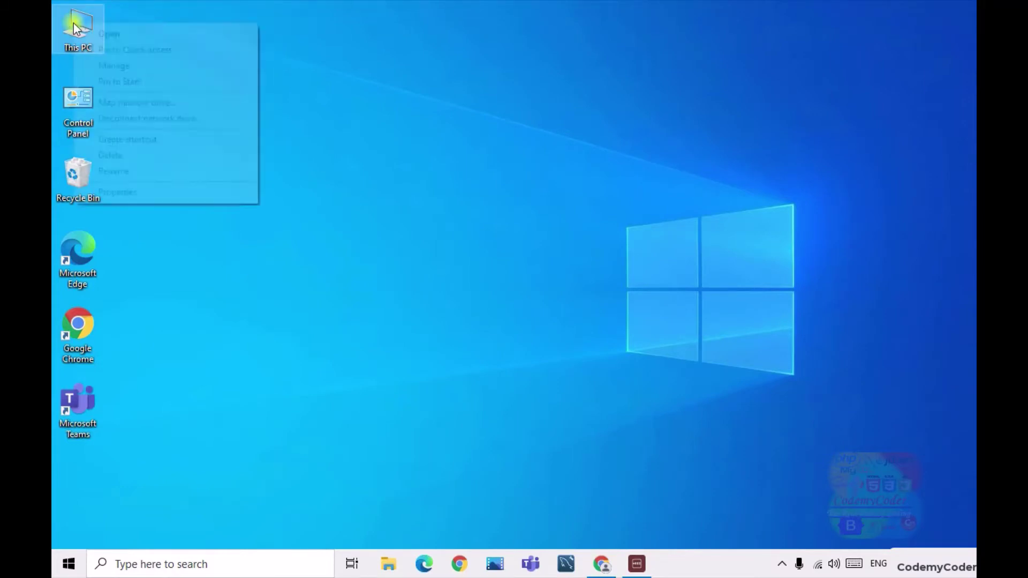
click(149, 197)
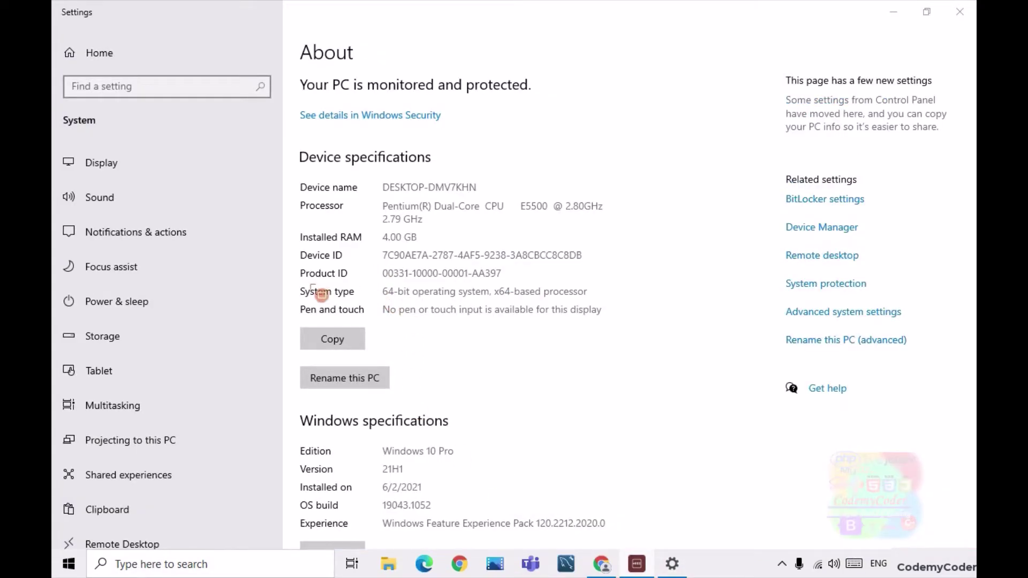
mouse_move(298, 288)
mouse_down()
mouse_move(343, 306)
mouse_move(612, 300)
mouse_up()
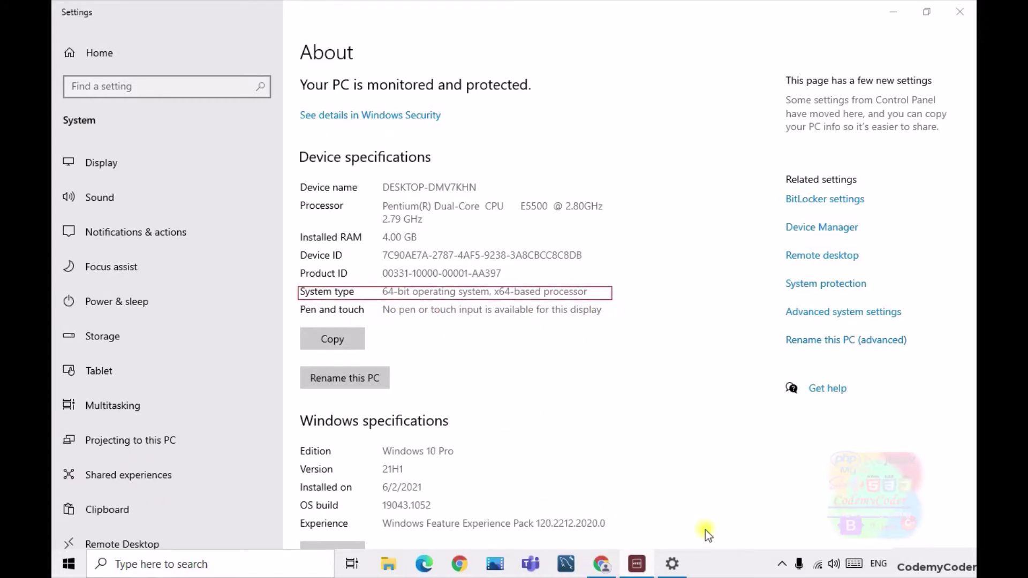
key(Escape)
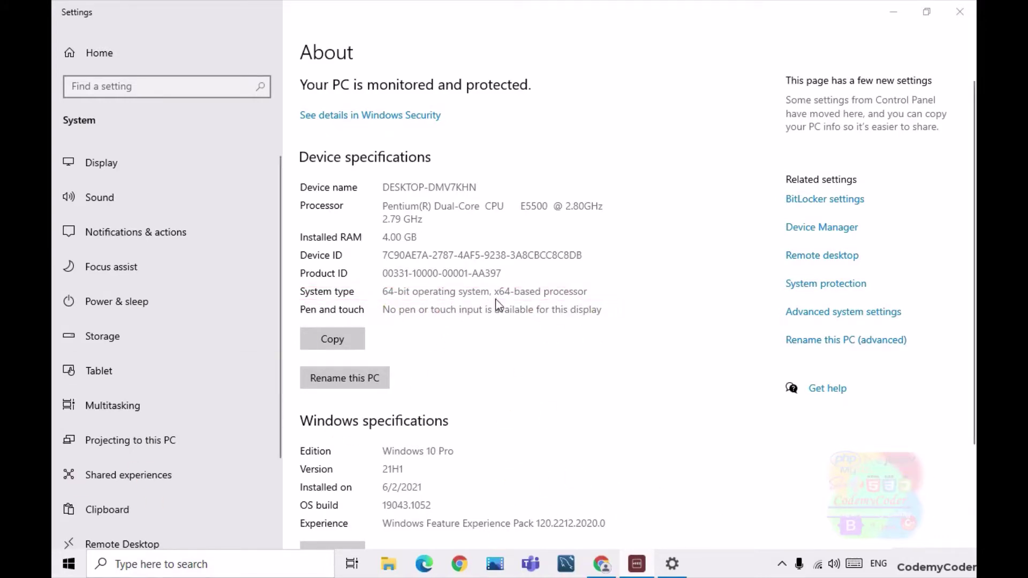
drag(472, 292, 374, 285)
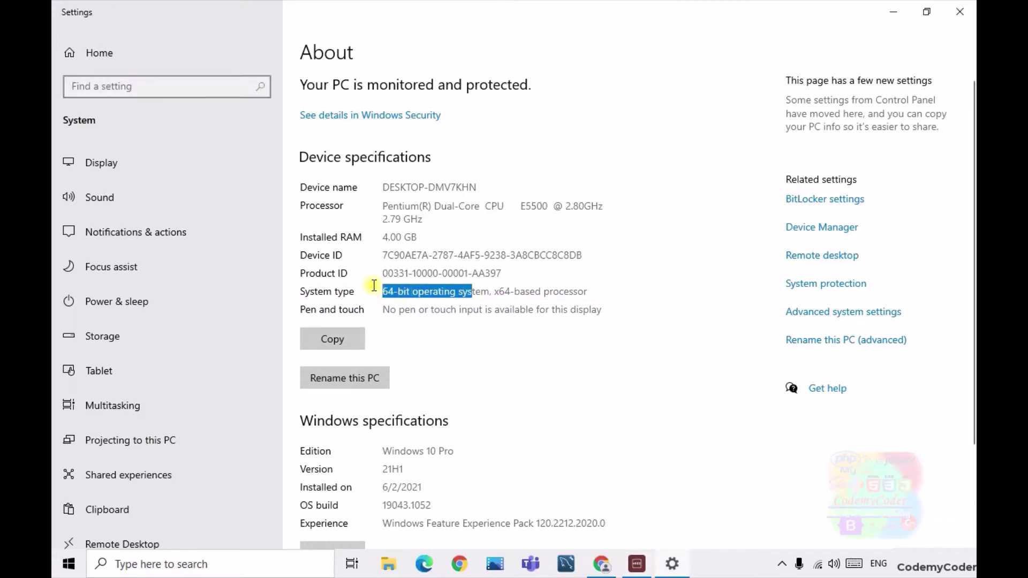
click(535, 285)
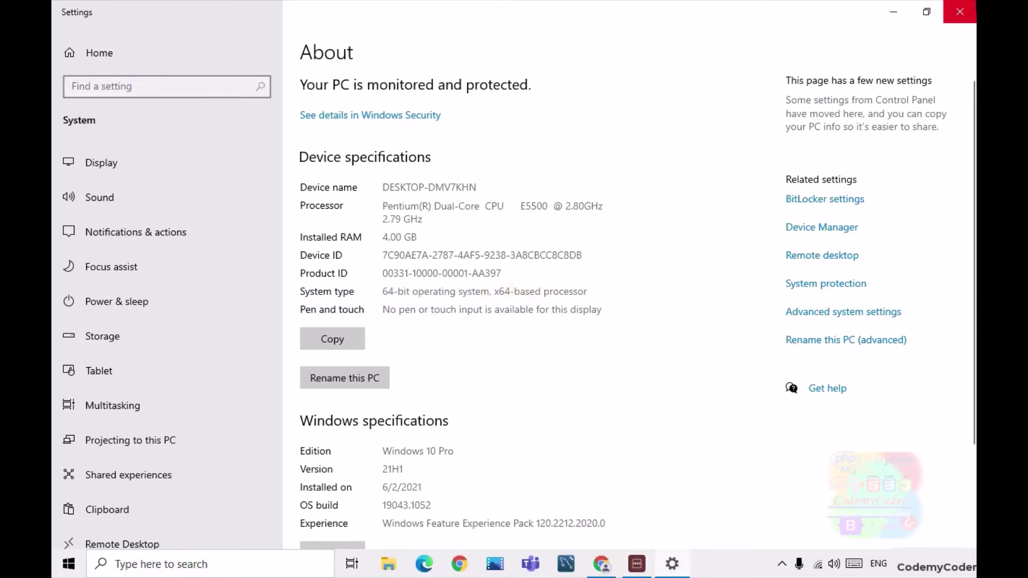
click(960, 11)
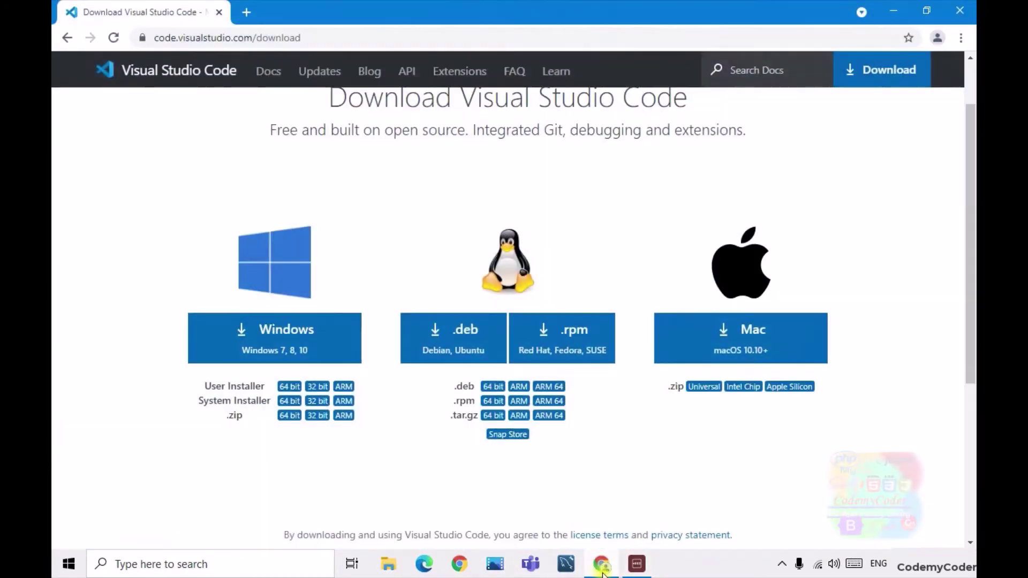
Switch back to Chrome and download the 64-bit User Installer of Visual Studio Code for Windows
click(601, 564)
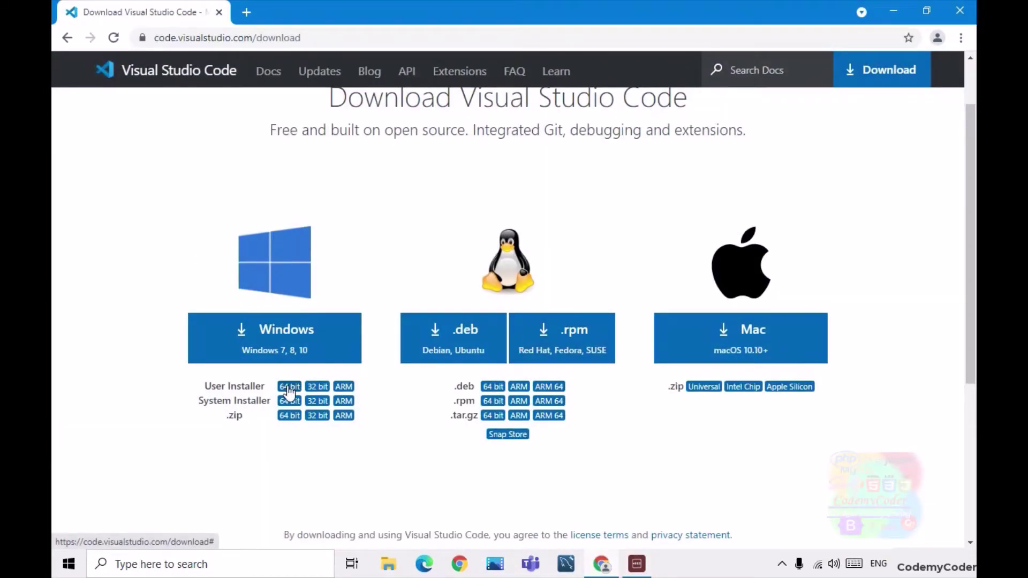
drag(228, 387, 205, 386)
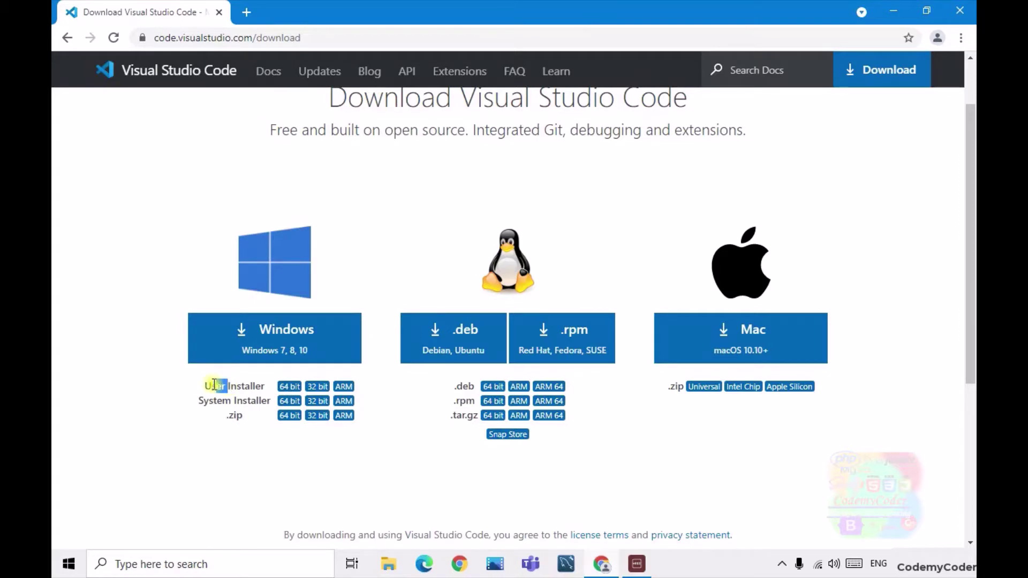
click(290, 387)
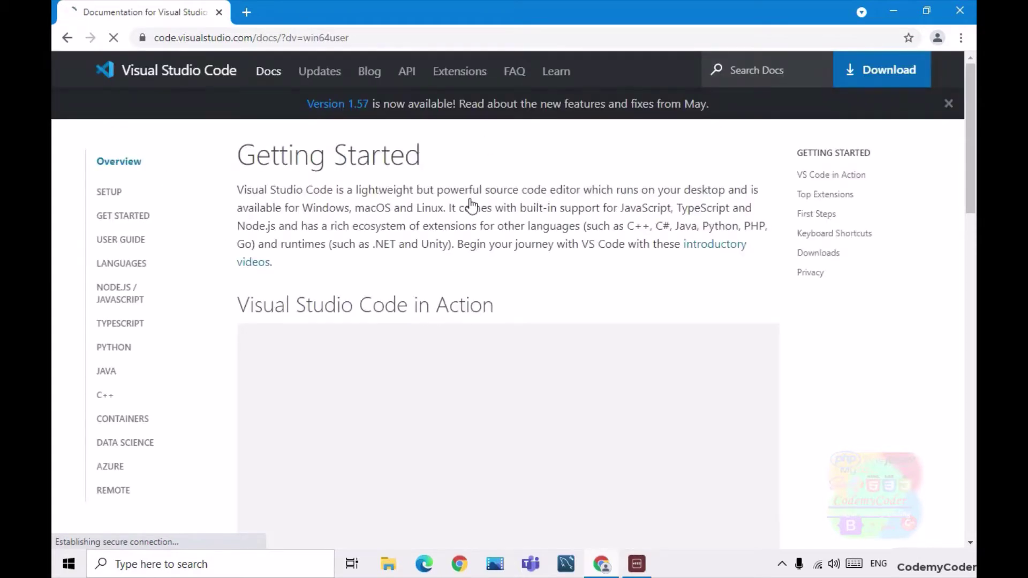
drag(313, 164, 699, 156)
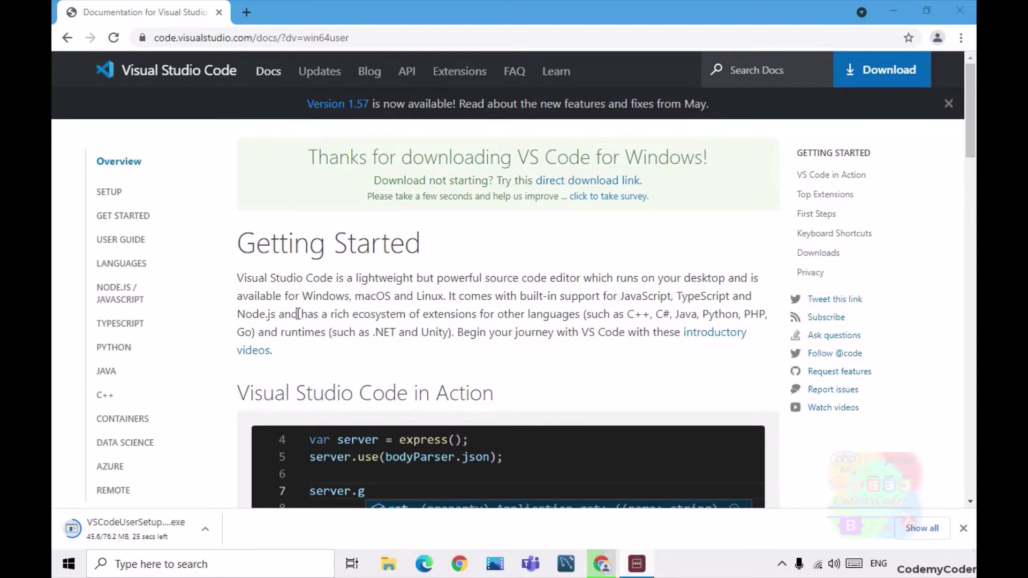
scroll(138, 395, down, 1)
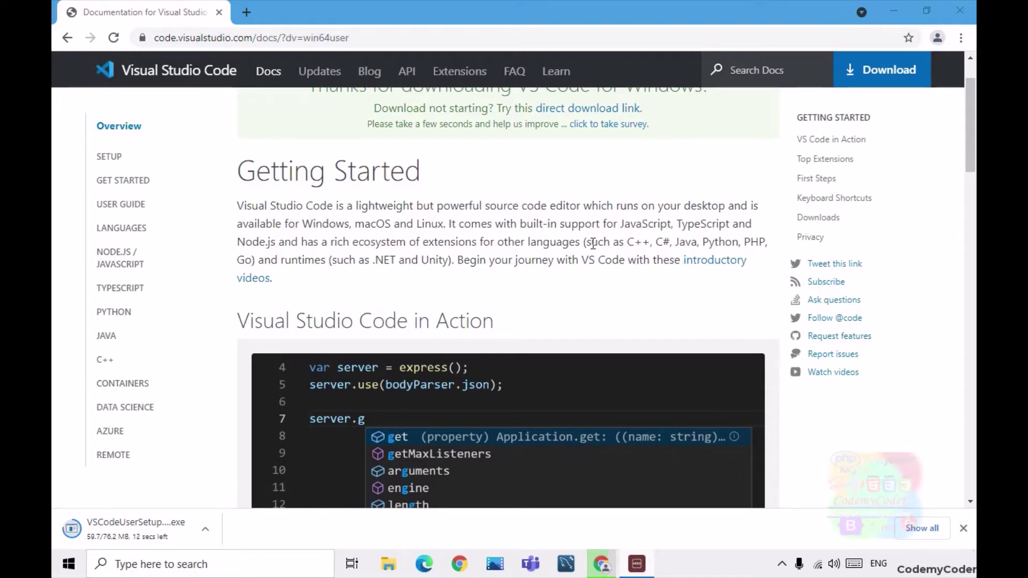
drag(589, 239, 765, 242)
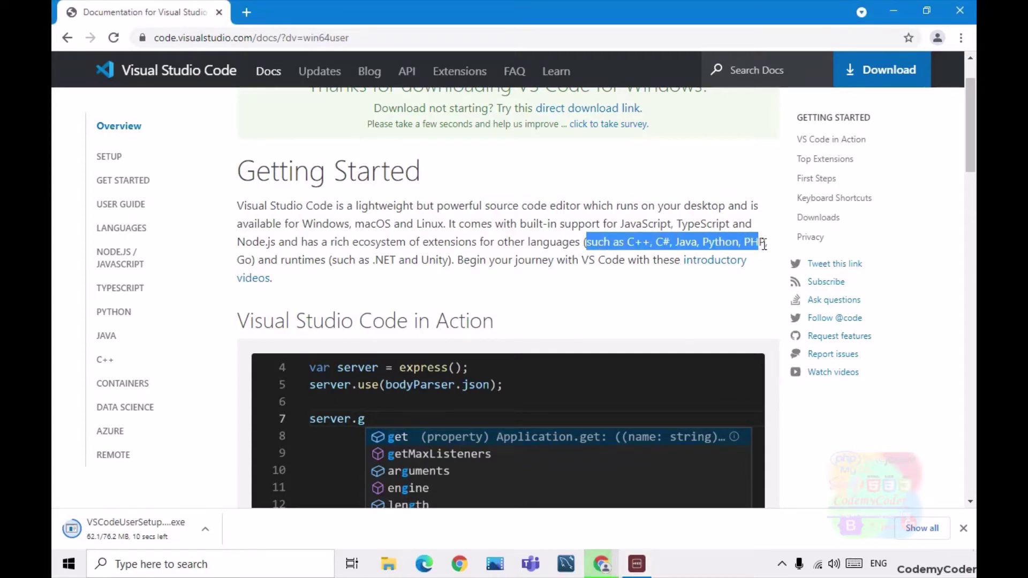
click(243, 258)
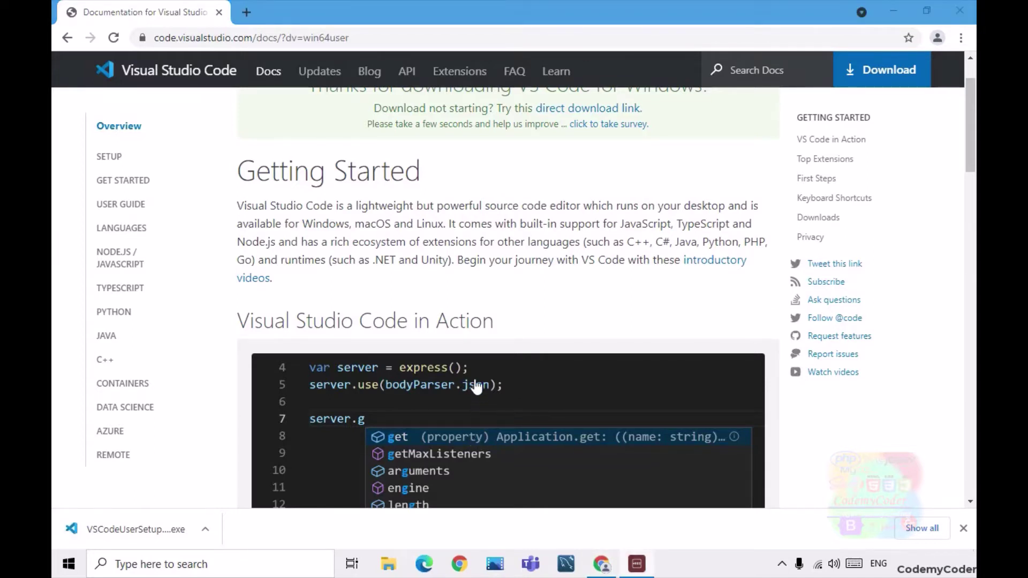
Launch the downloaded VSCodeUserSetup file and allow it to run
click(139, 530)
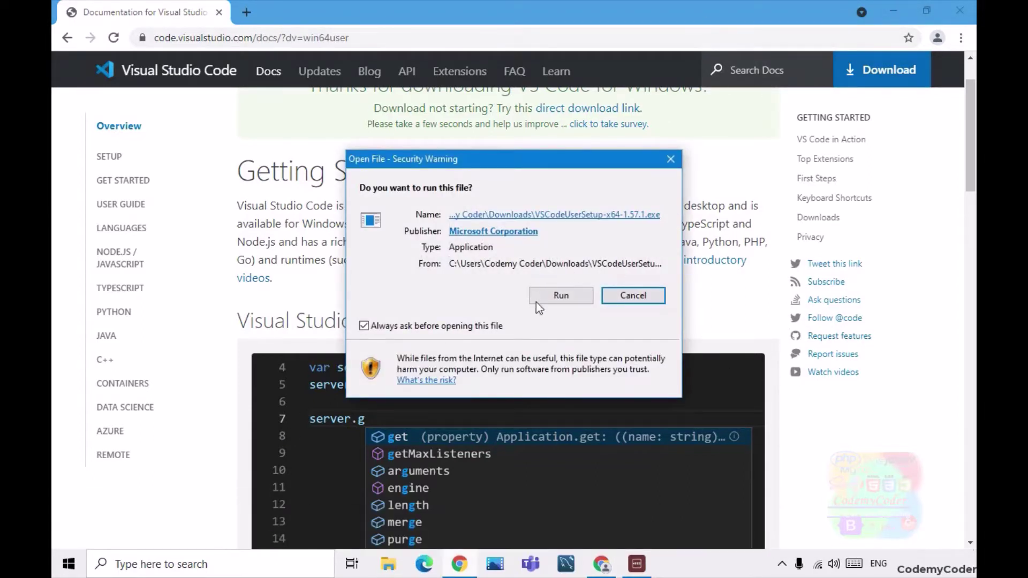
click(557, 296)
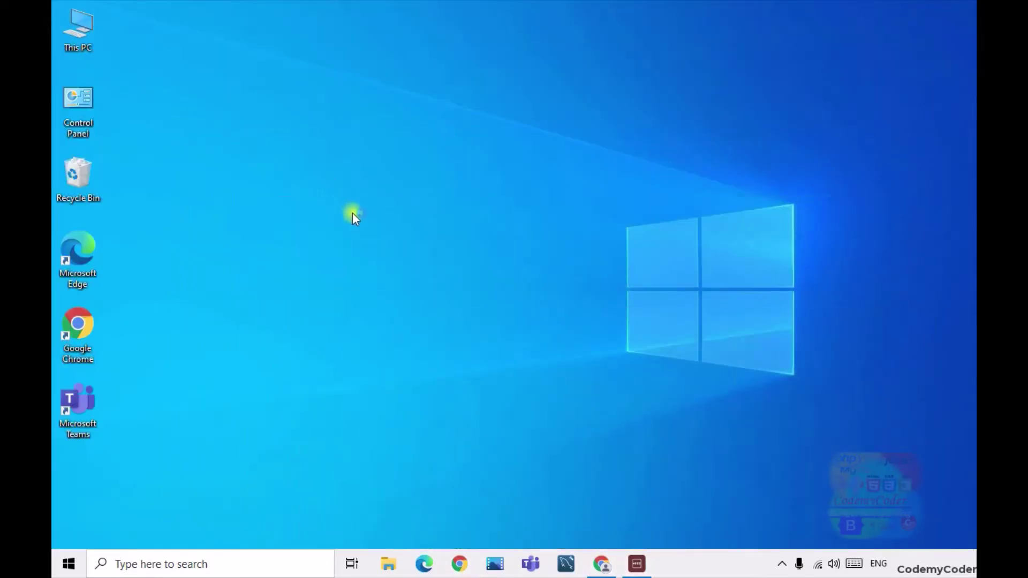
right_click(358, 230)
click(358, 233)
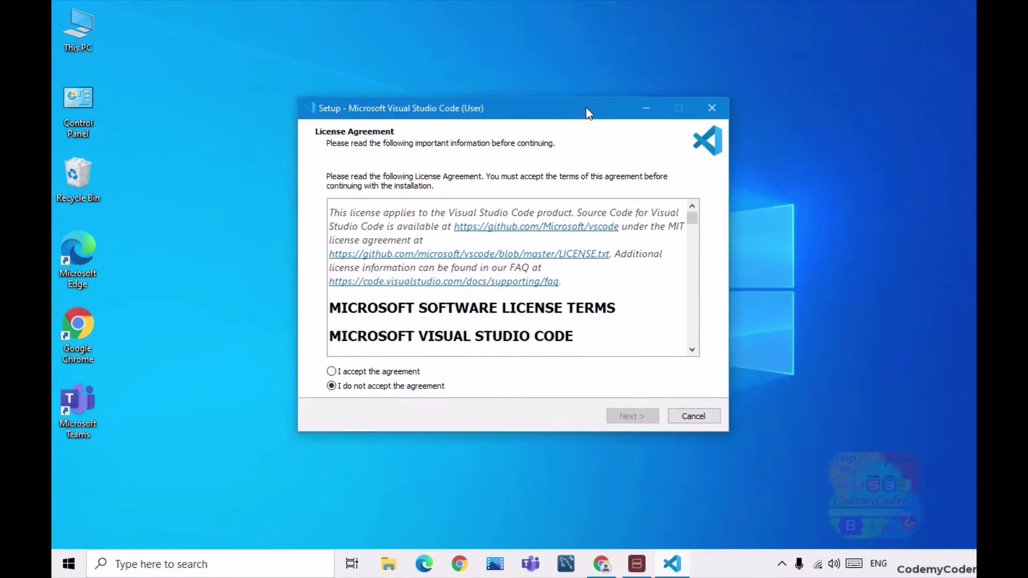
drag(580, 115, 595, 110)
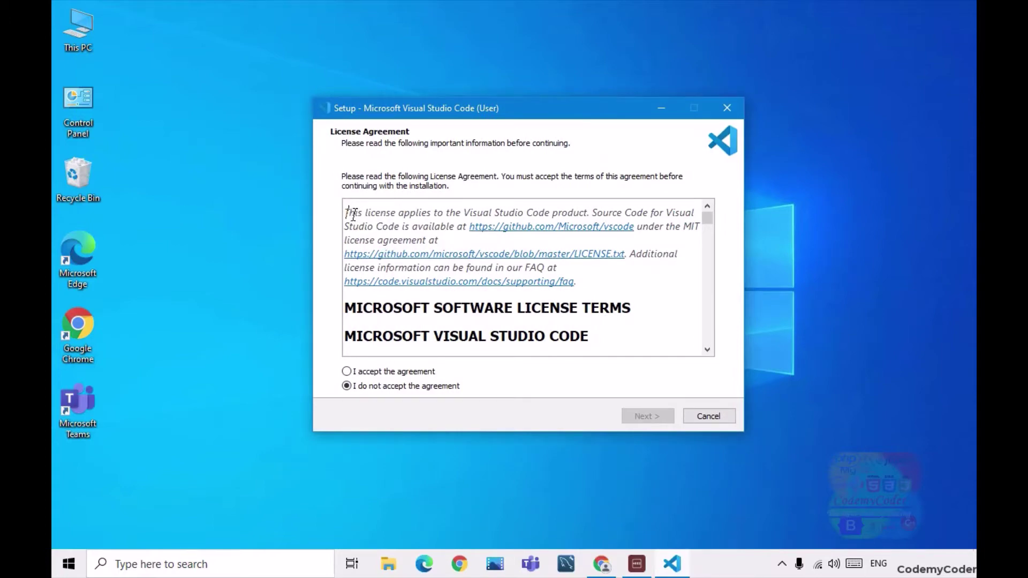
Look through the license terms, accept the agreement, and continue to the destination location
drag(345, 211, 586, 337)
click(643, 325)
scroll(643, 326, down, 2)
scroll(643, 325, down, 1)
scroll(643, 325, down, 5)
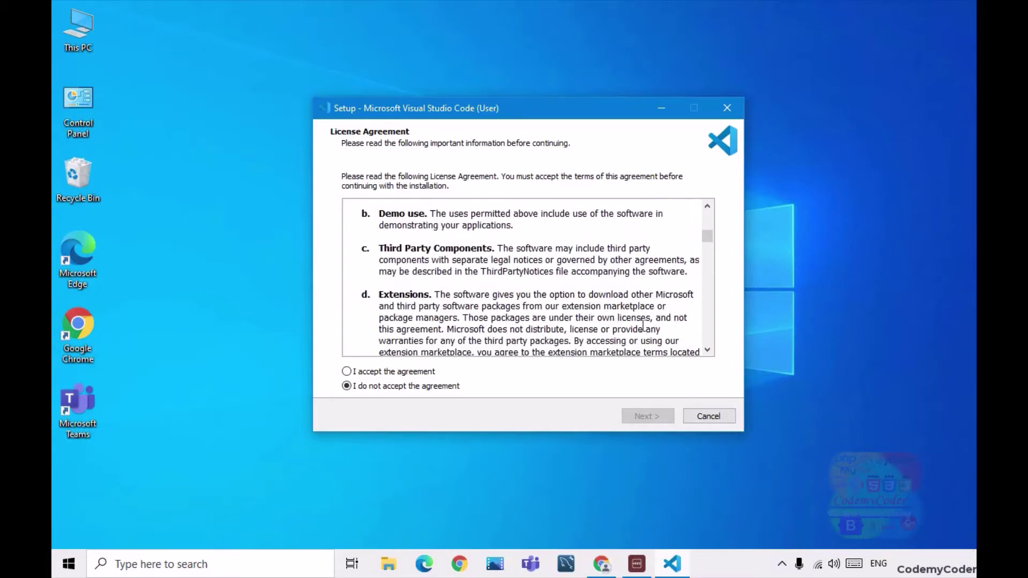
scroll(642, 332, up, 5)
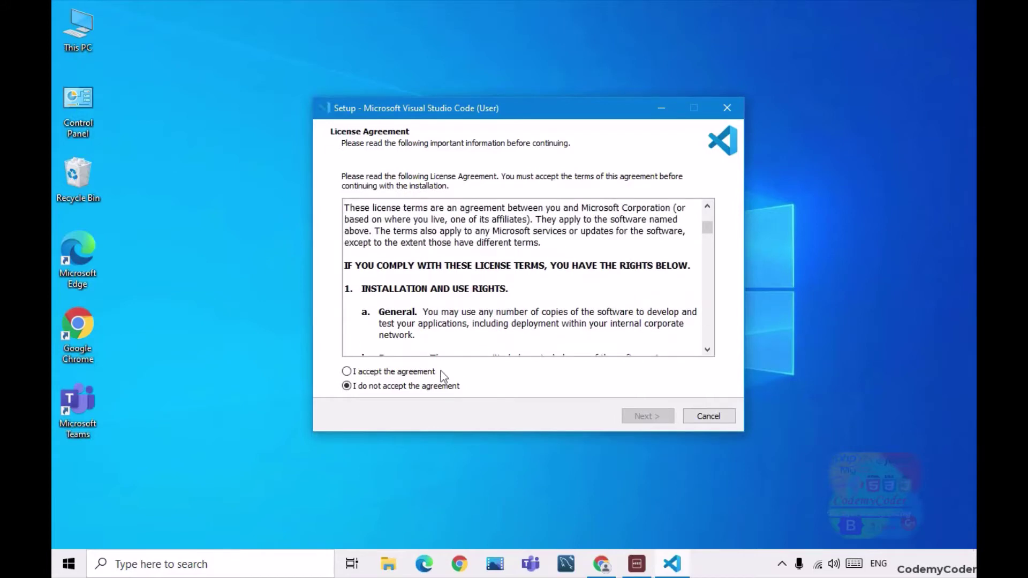
click(420, 372)
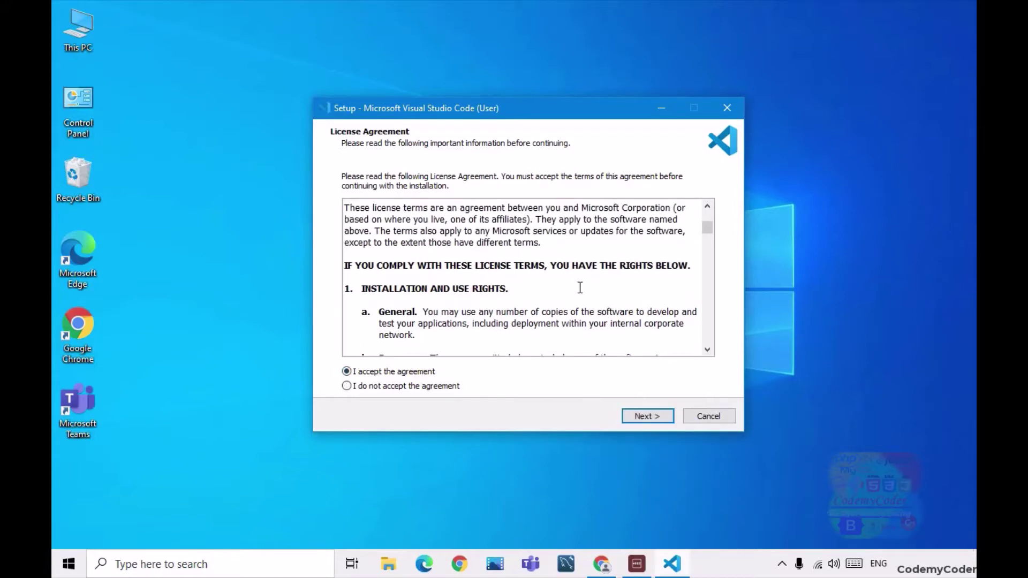
scroll(580, 287, down, 3)
click(645, 417)
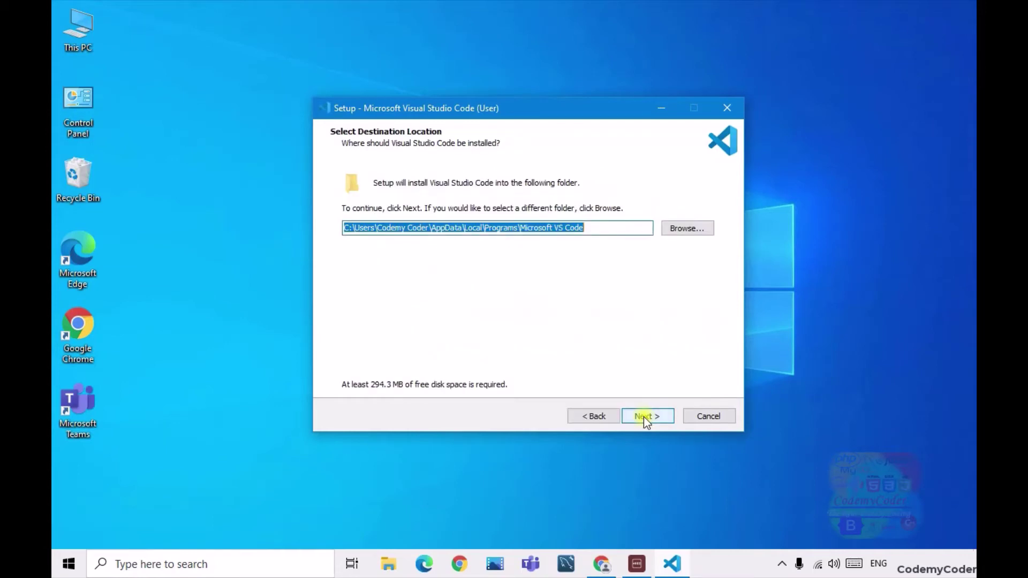
Keep the default Microsoft VS Code destination folder and continue to the Start Menu folder selection
click(610, 229)
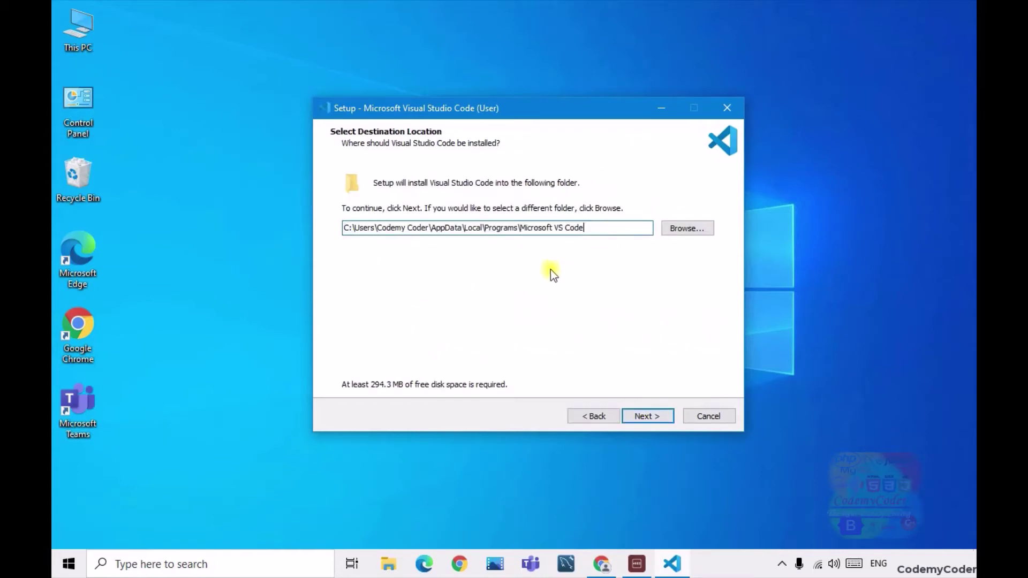
drag(590, 229, 333, 230)
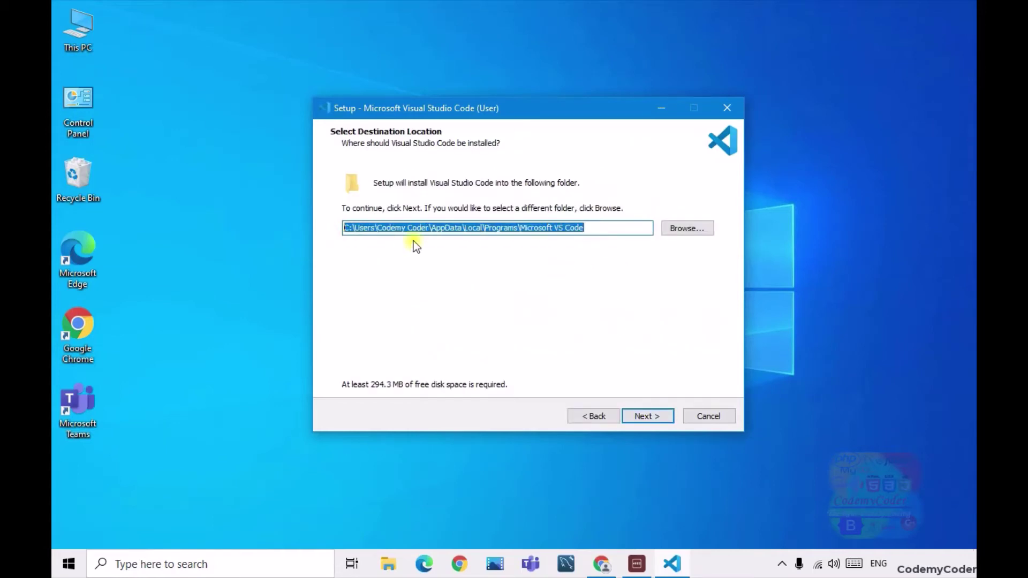
click(424, 231)
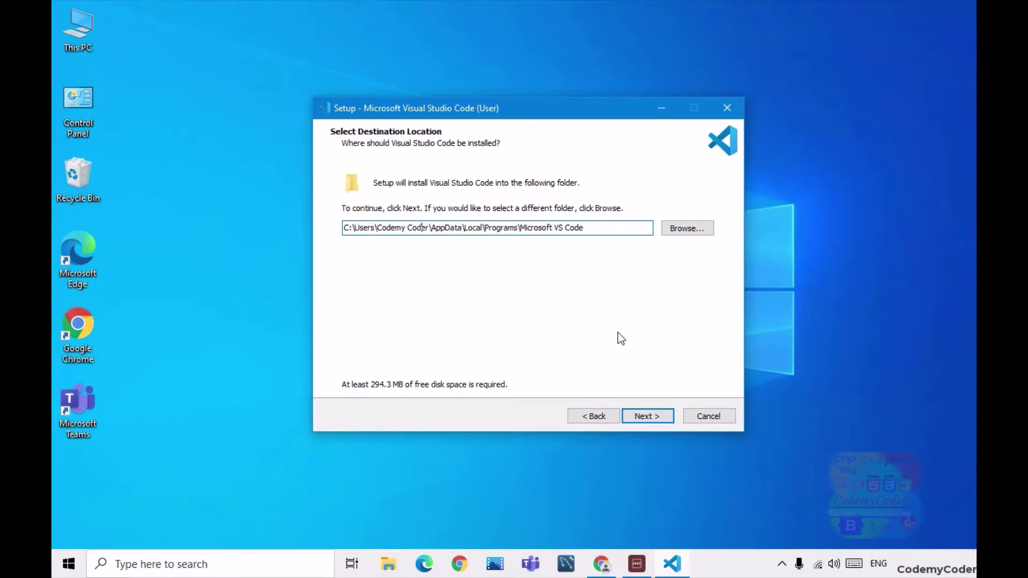
click(648, 416)
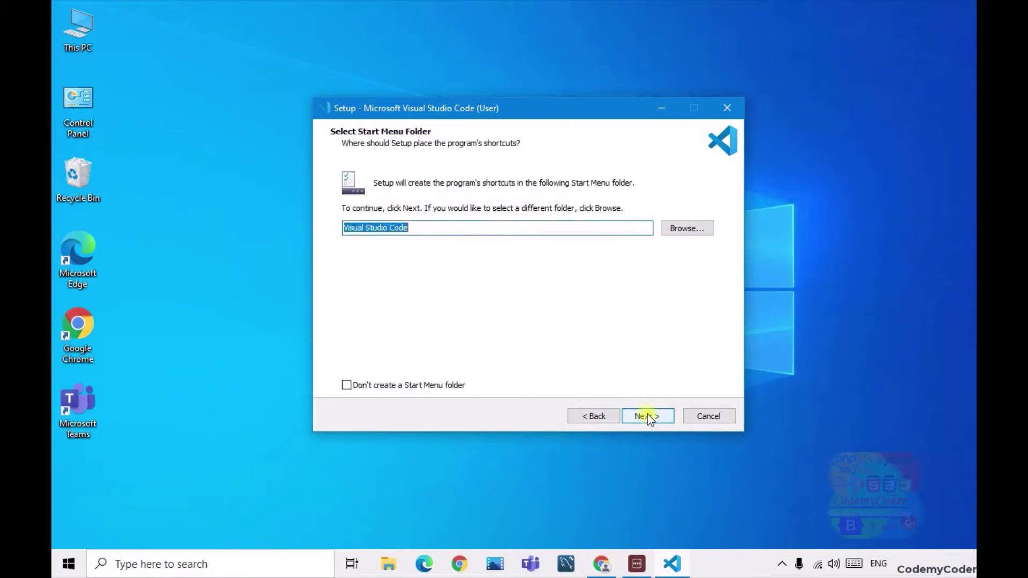
Keep the default Visual Studio Code Start Menu folder and continue to the additional tasks
click(436, 228)
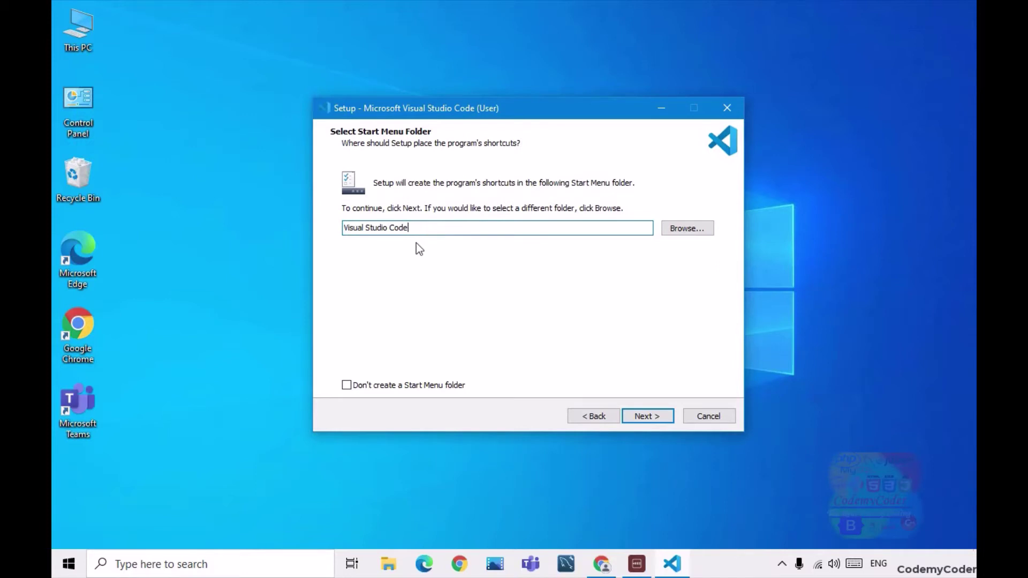
drag(408, 228, 339, 230)
click(448, 232)
click(654, 416)
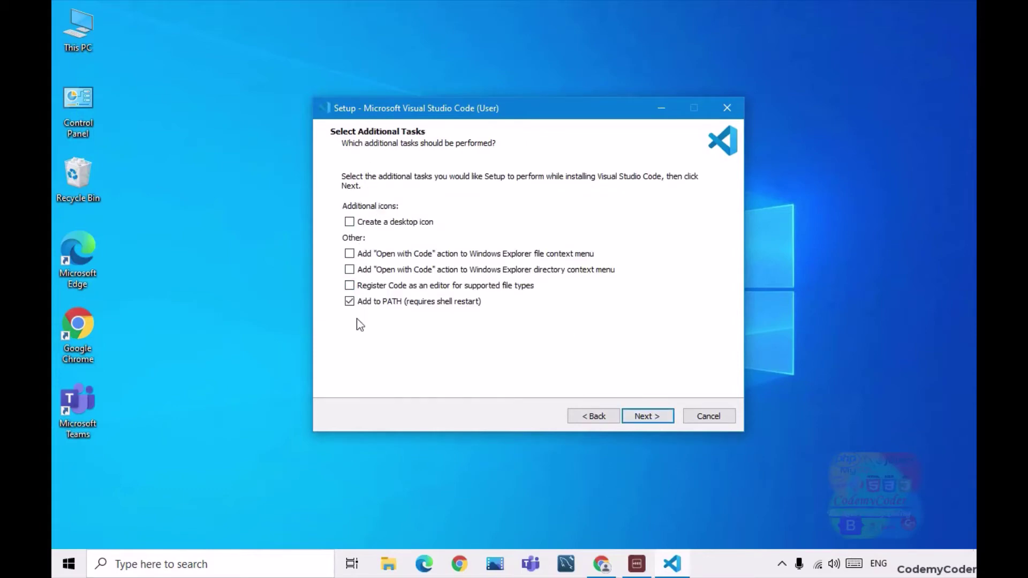
Enable both "Open with Code" actions and registration as editor for supported file types, keep Add to PATH, skip the desktop icon, and continue
click(351, 254)
click(352, 269)
click(350, 285)
right_click(825, 108)
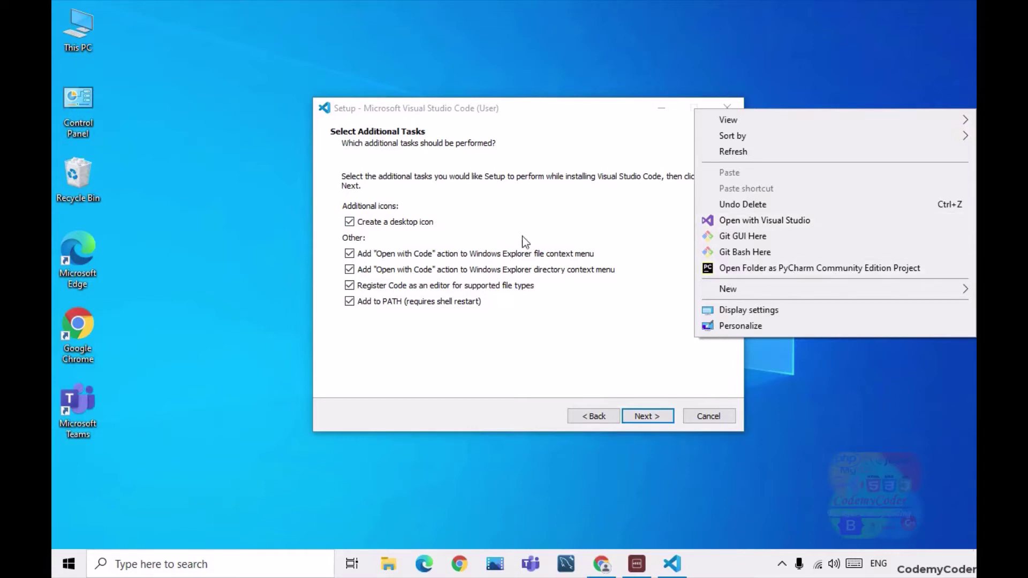
click(574, 232)
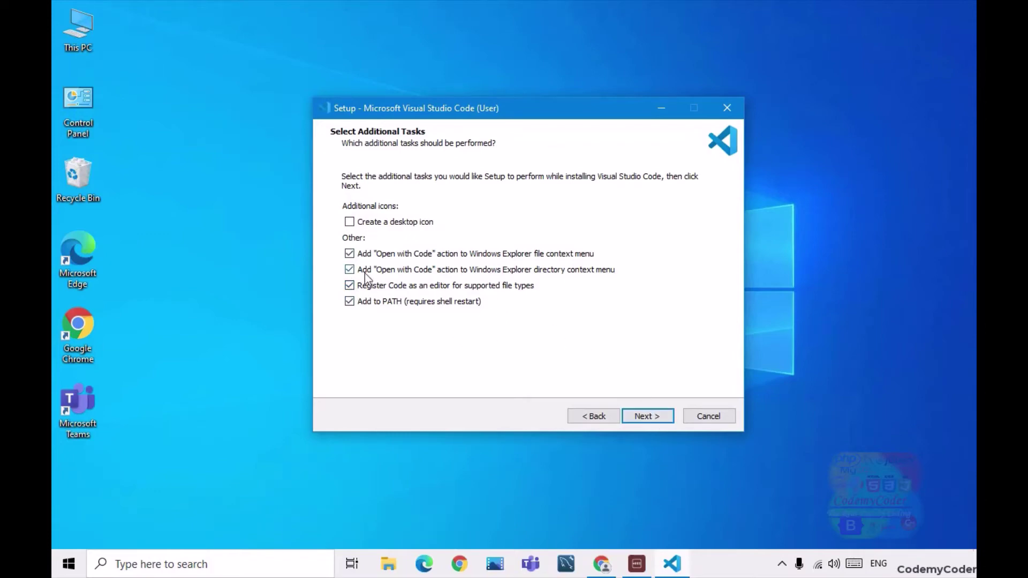
click(651, 417)
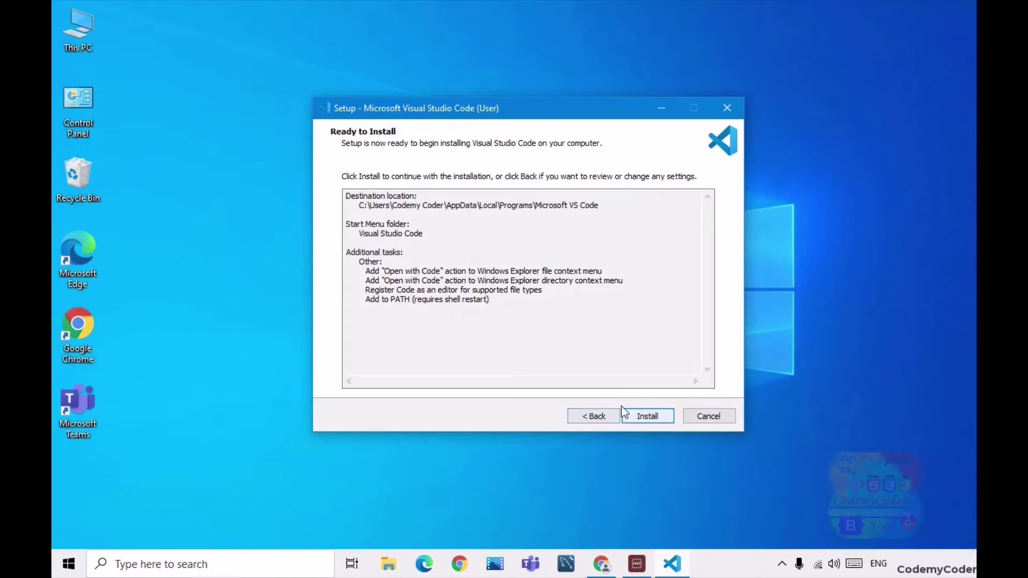
Review the setup summary and start installing Visual Studio Code
drag(500, 315, 348, 194)
click(554, 303)
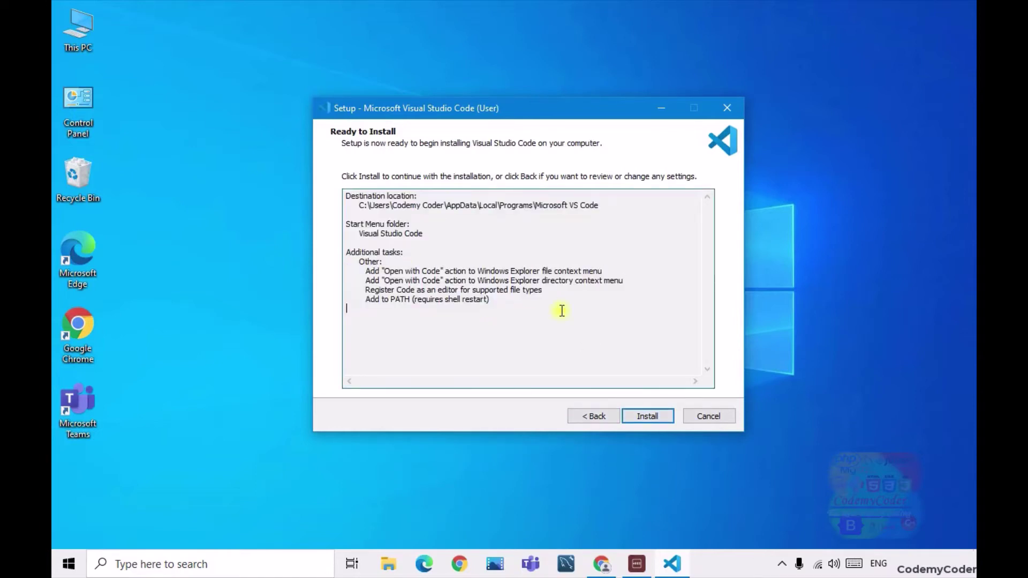
click(663, 415)
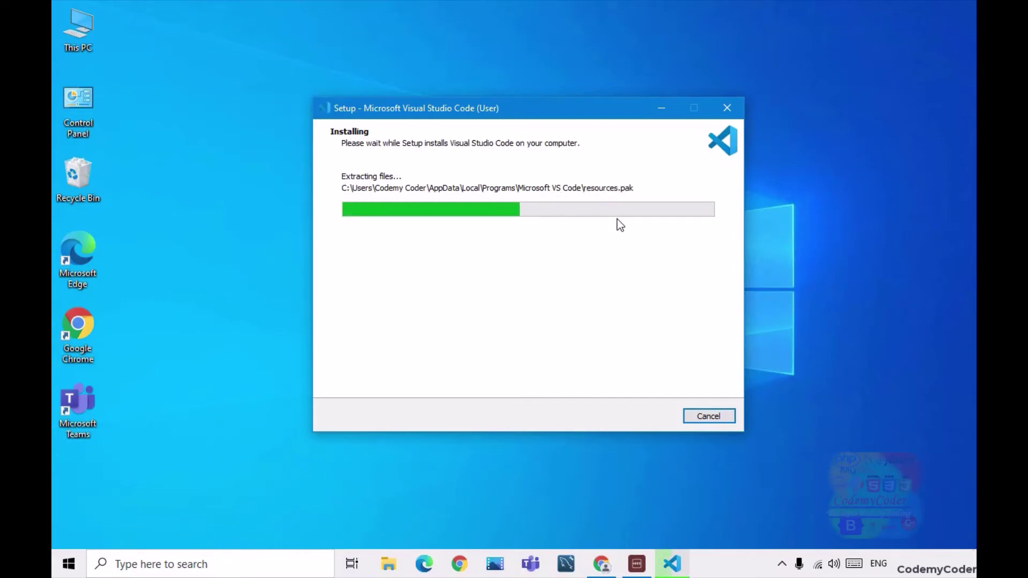
click(480, 444)
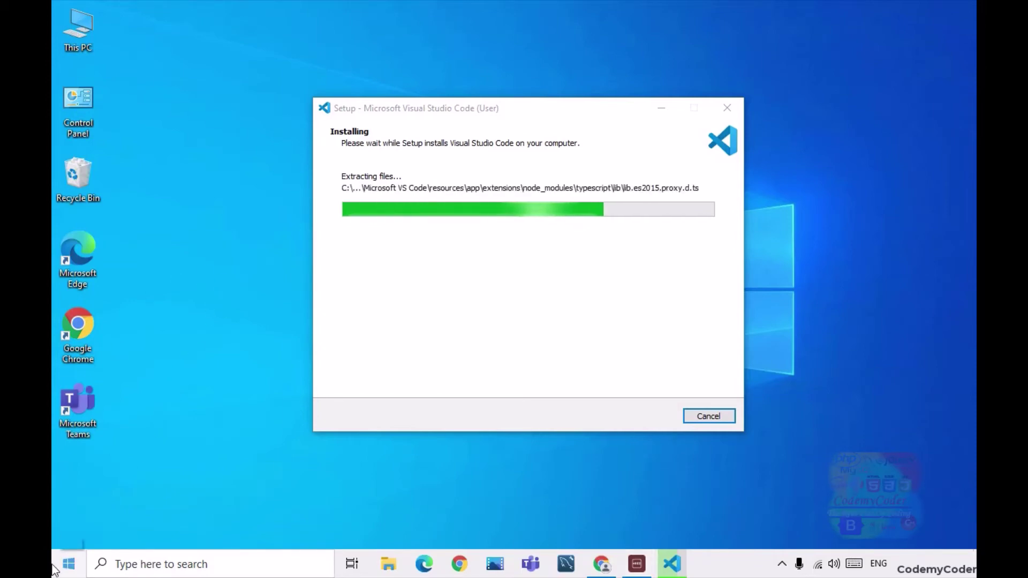
click(68, 564)
scroll(152, 267, down, 15)
scroll(152, 279, down, 3)
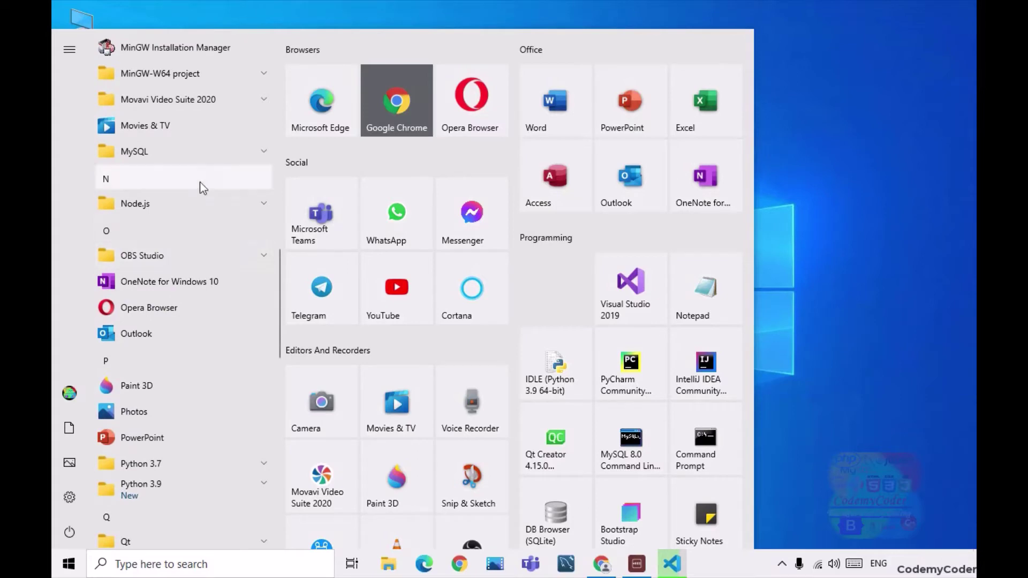
scroll(194, 269, down, 10)
scroll(193, 281, up, 3)
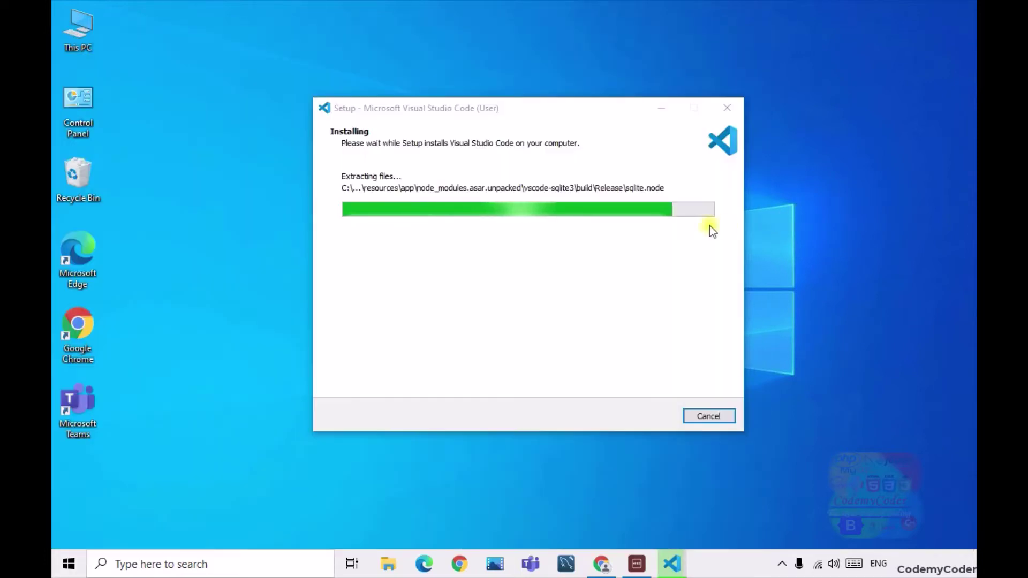
Finish the setup wizard with Launch Visual Studio Code unticked
click(616, 225)
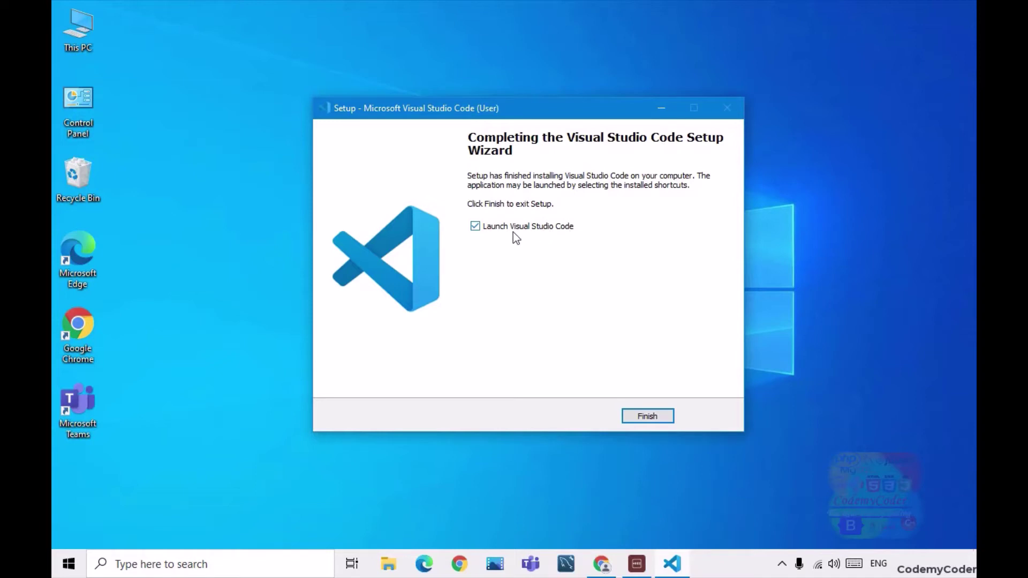
click(475, 226)
click(647, 417)
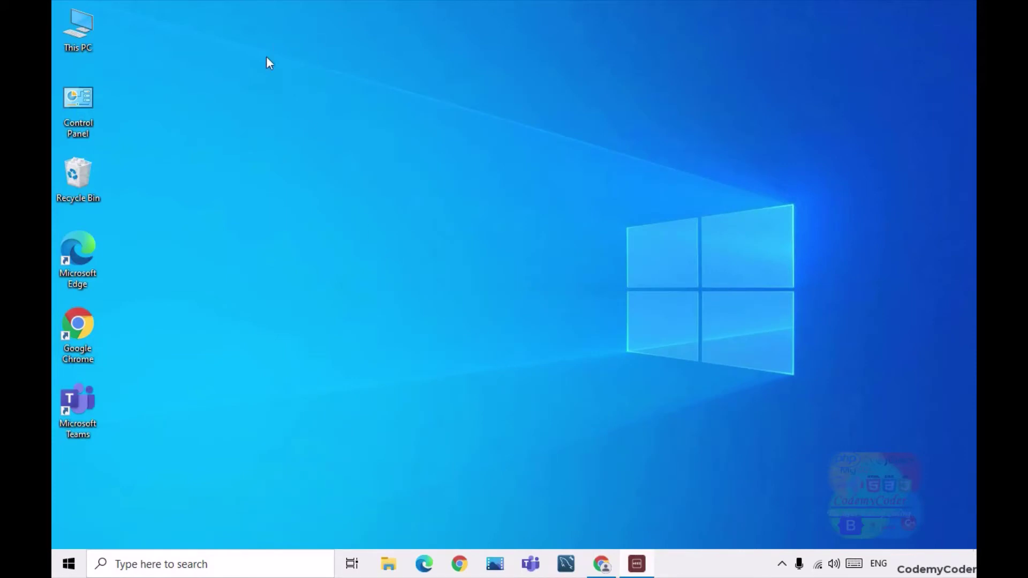
Find Visual Studio Code in the Start menu's app list and place a shortcut to it on the desktop
click(63, 569)
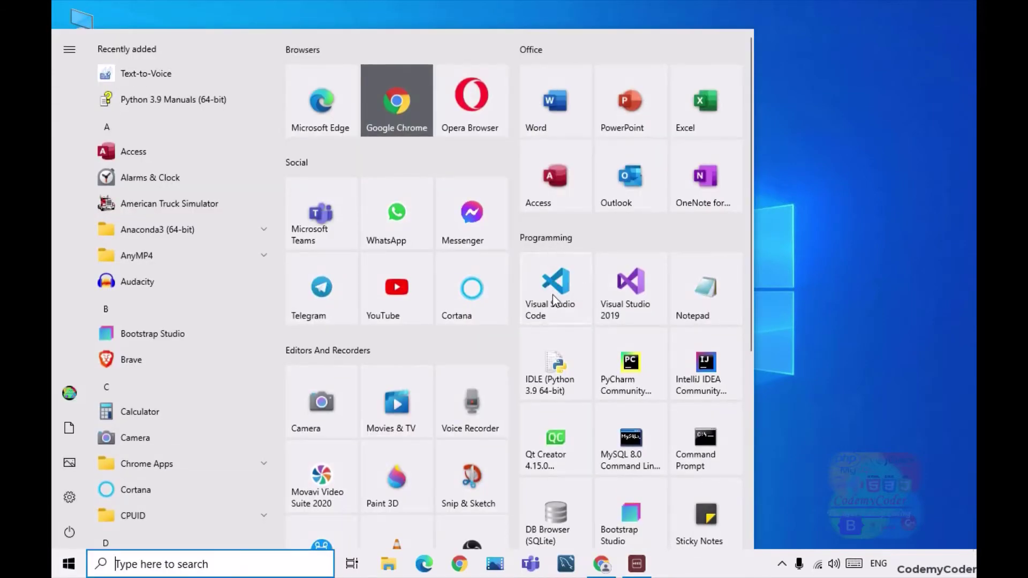
scroll(236, 268, down, 5)
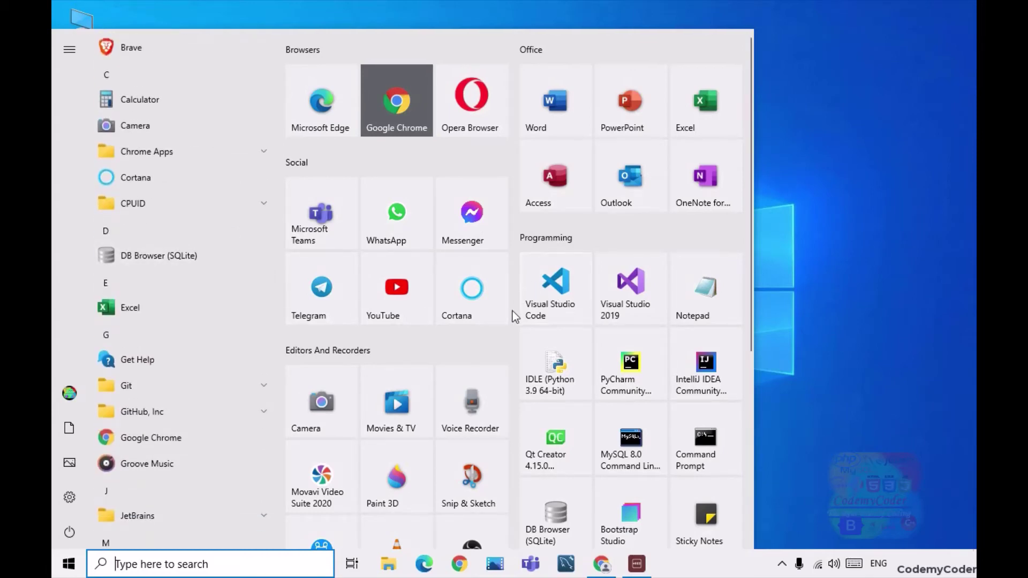
scroll(209, 313, down, 8)
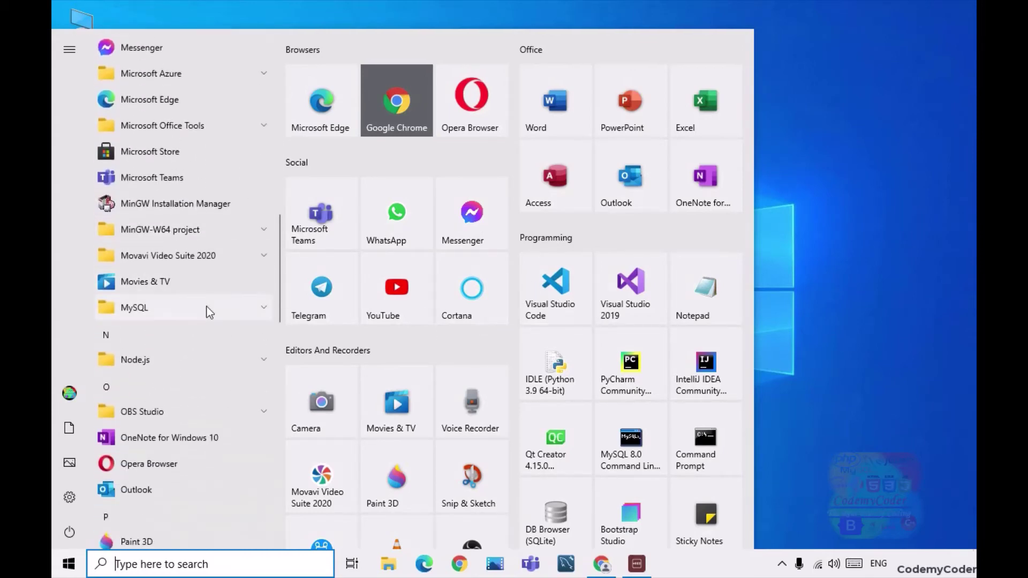
scroll(209, 313, down, 6)
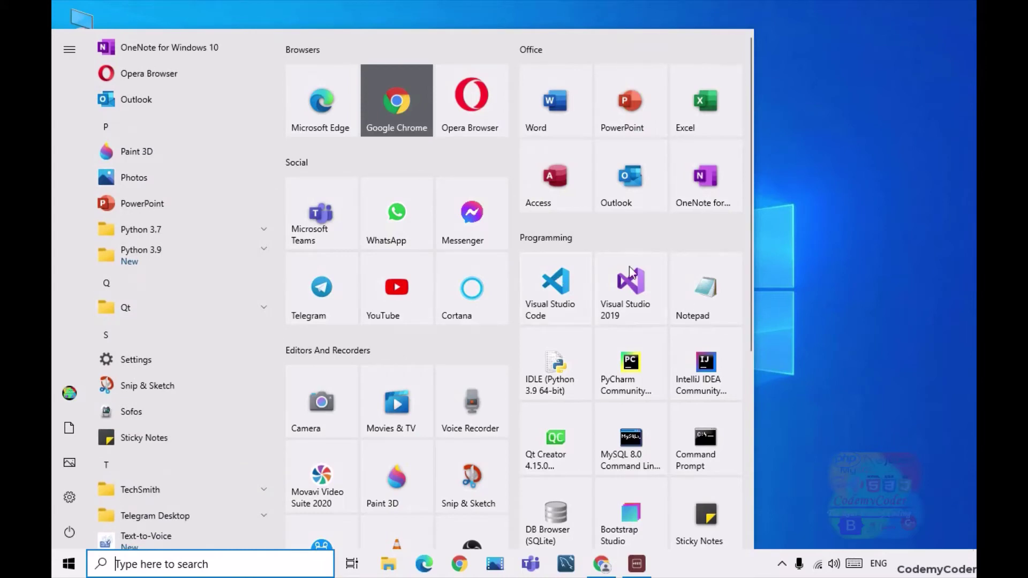
scroll(142, 301, down, 8)
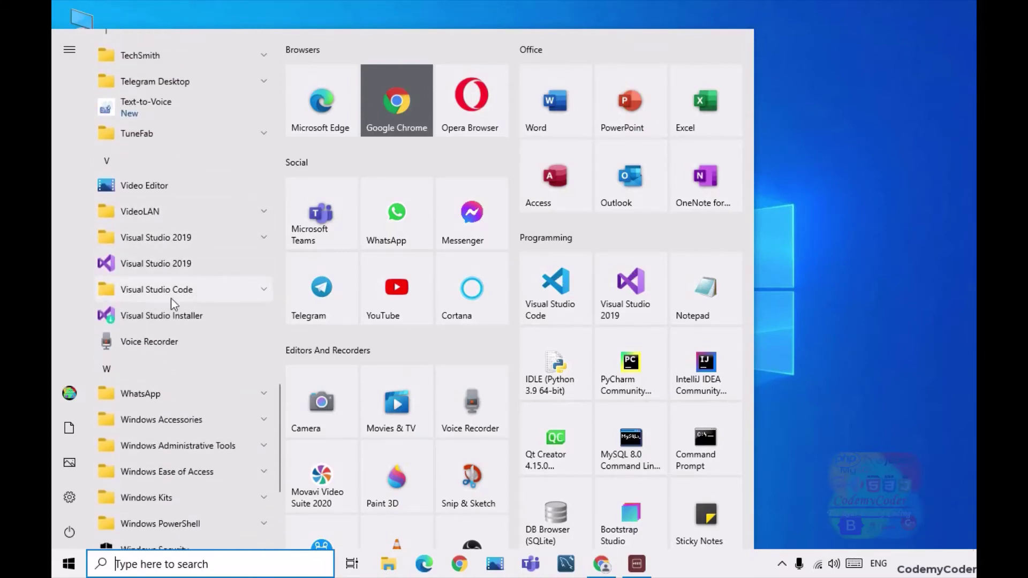
click(244, 290)
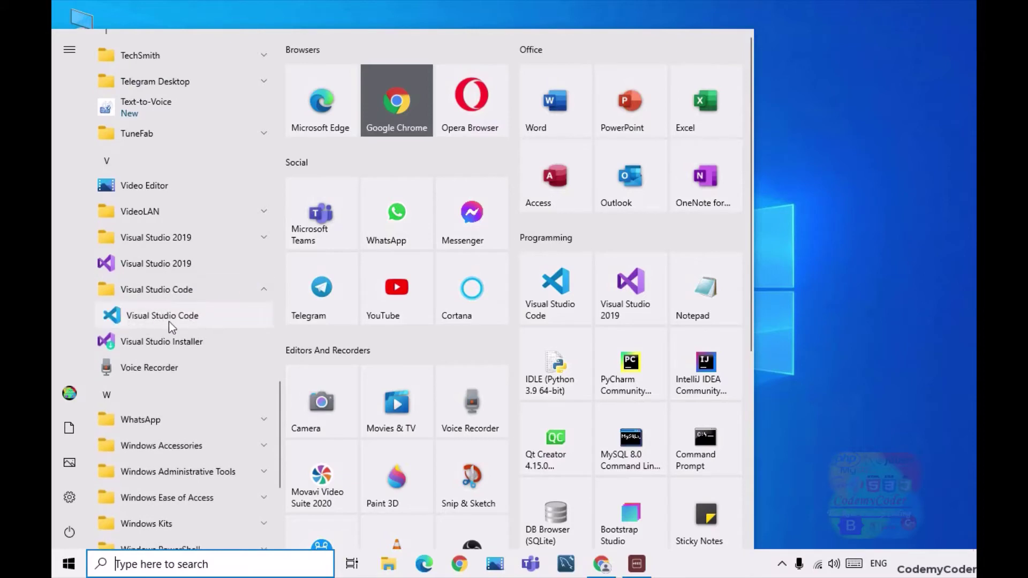
drag(172, 317, 838, 273)
Move the Visual Studio Code desktop shortcut below Microsoft Teams and refresh the desktop
right_click(209, 167)
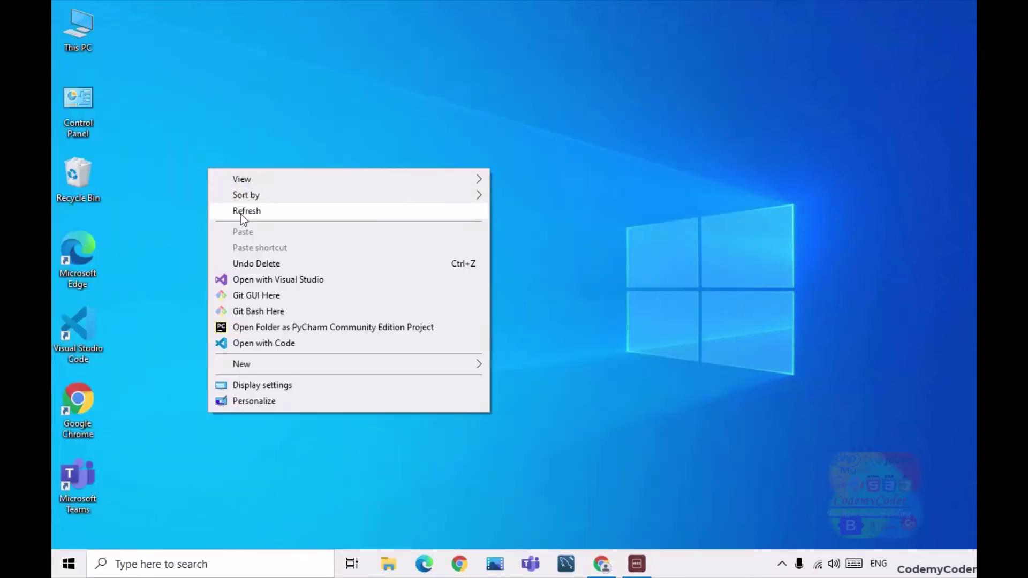
click(240, 214)
drag(79, 322, 129, 505)
right_click(273, 179)
click(329, 222)
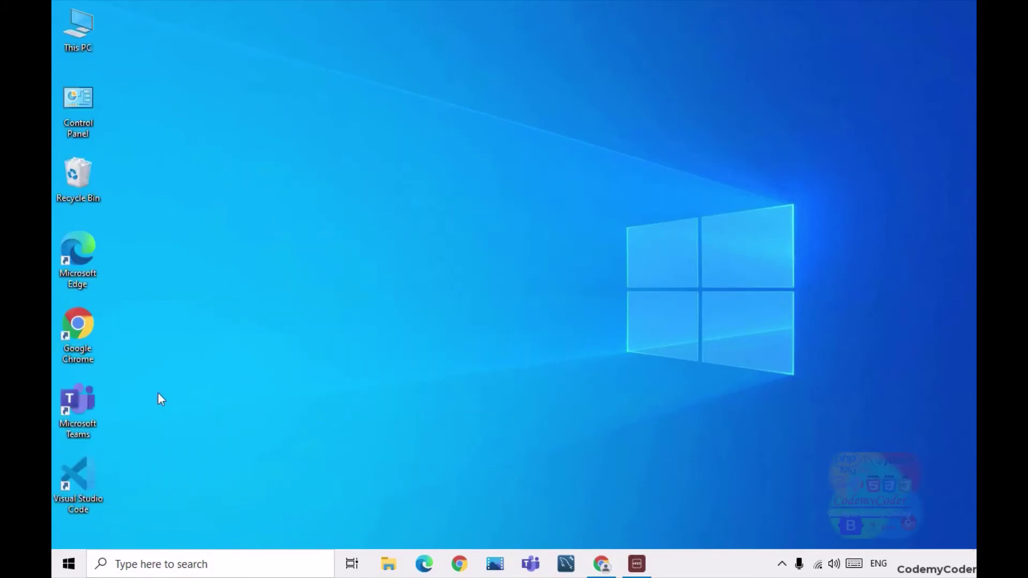
Pin Visual Studio Code to the taskbar, place it directly after Microsoft Teams, and refresh the desktop
right_click(76, 482)
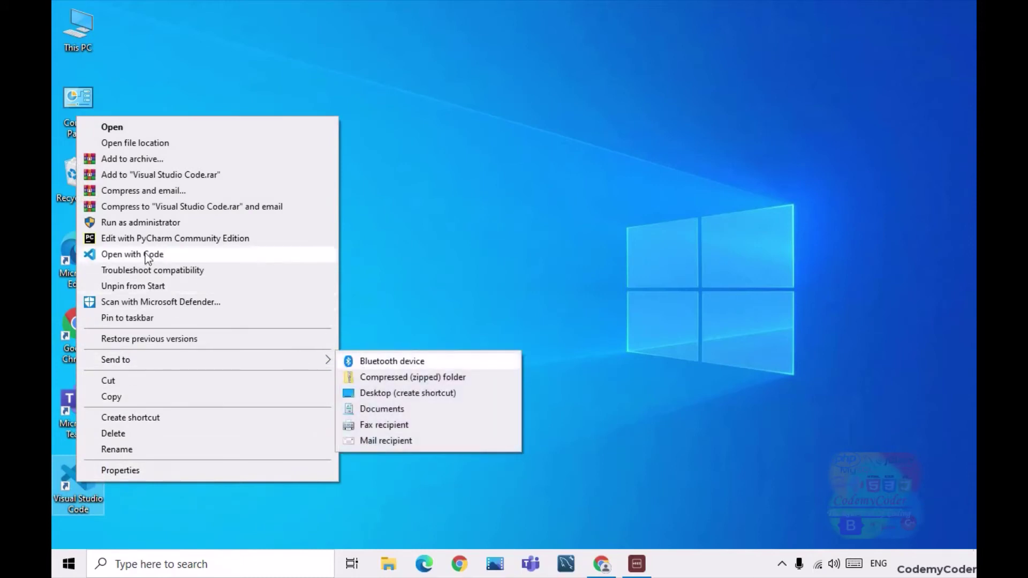
click(145, 316)
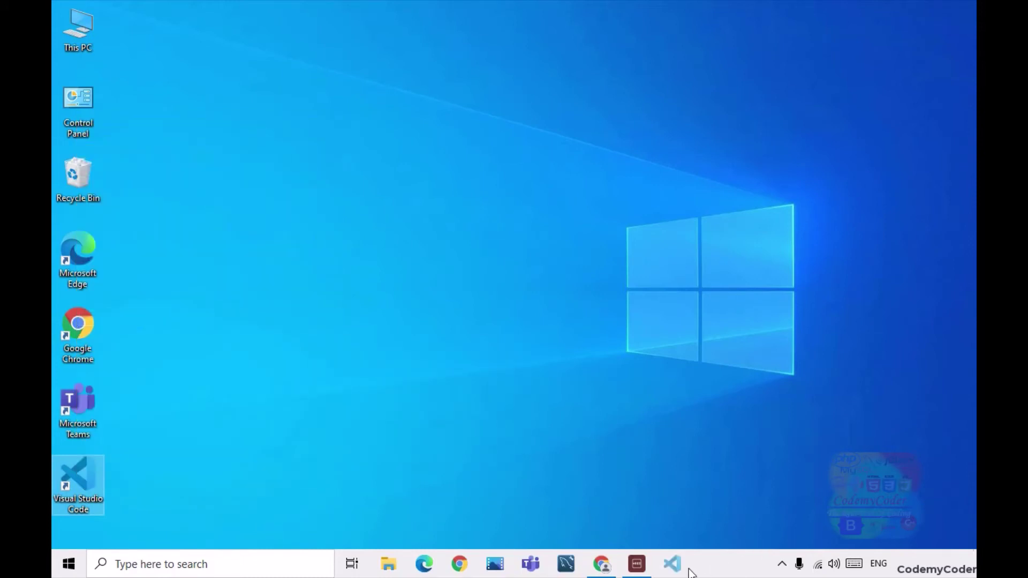
drag(673, 564, 566, 564)
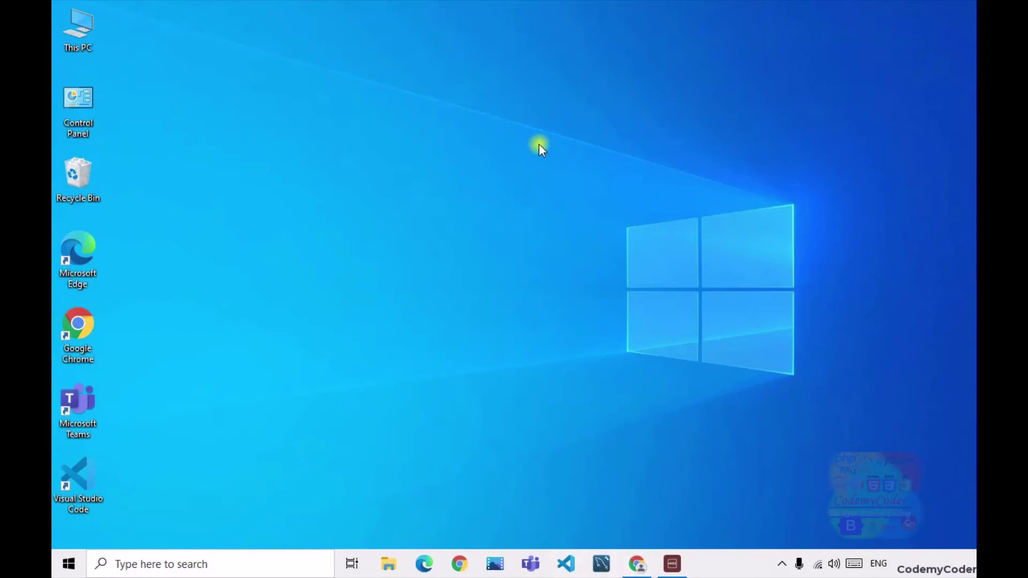
right_click(539, 144)
click(561, 184)
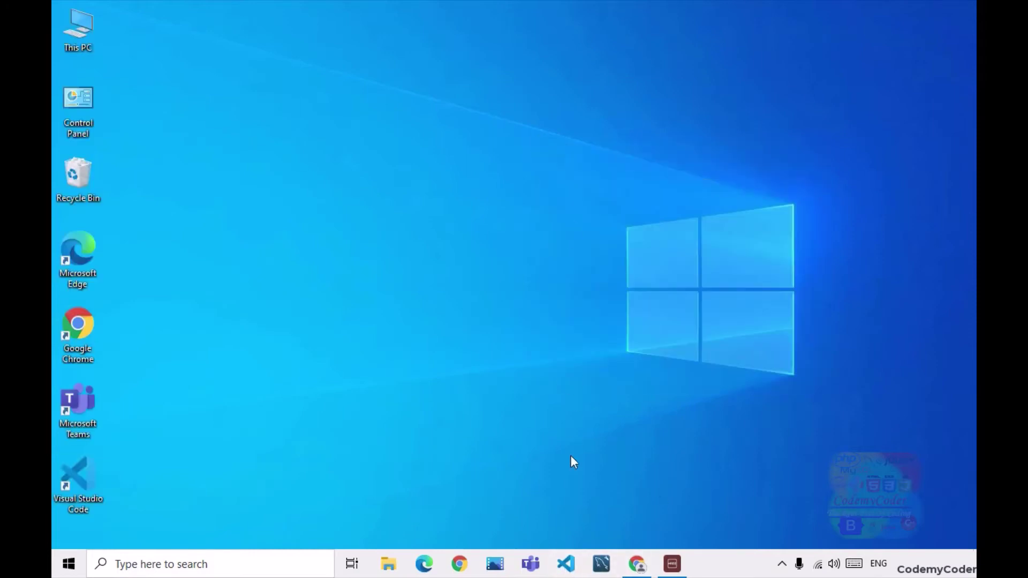
Launch Visual Studio Code from its pinned shortcut and show the Explorer view
click(568, 564)
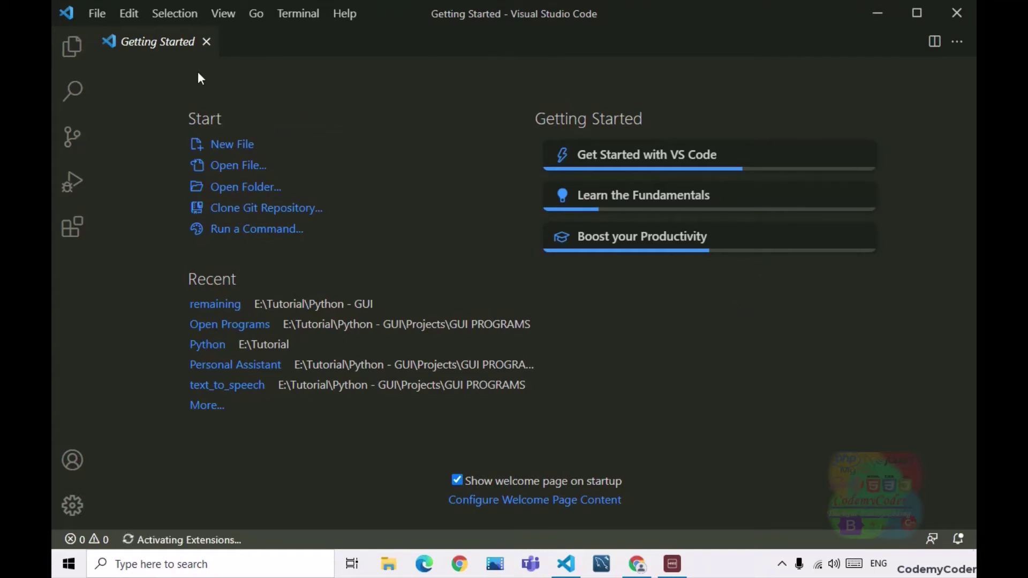
click(72, 45)
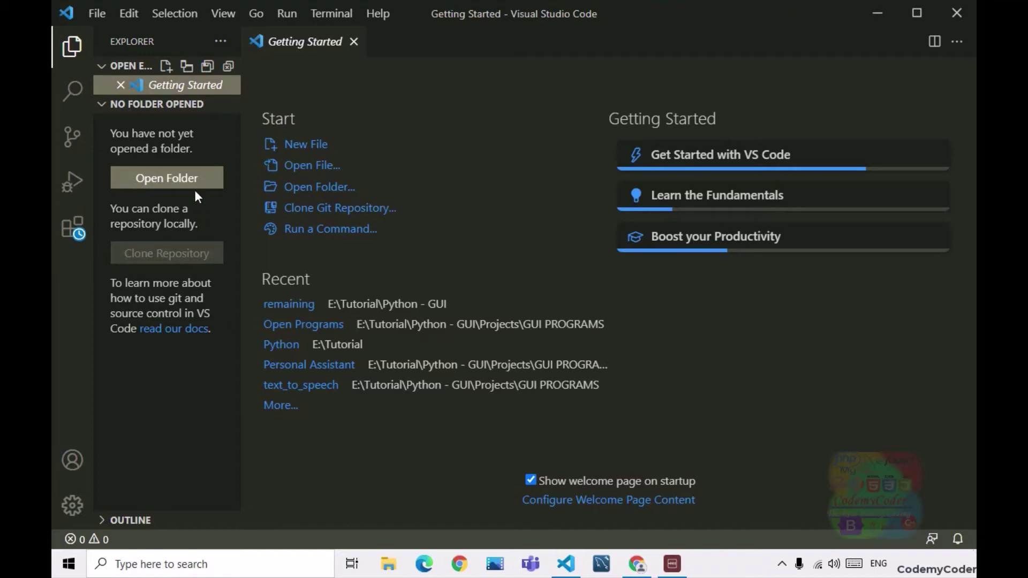
Look through the File commands and the Open Recent list, then close them without choosing anything
click(99, 10)
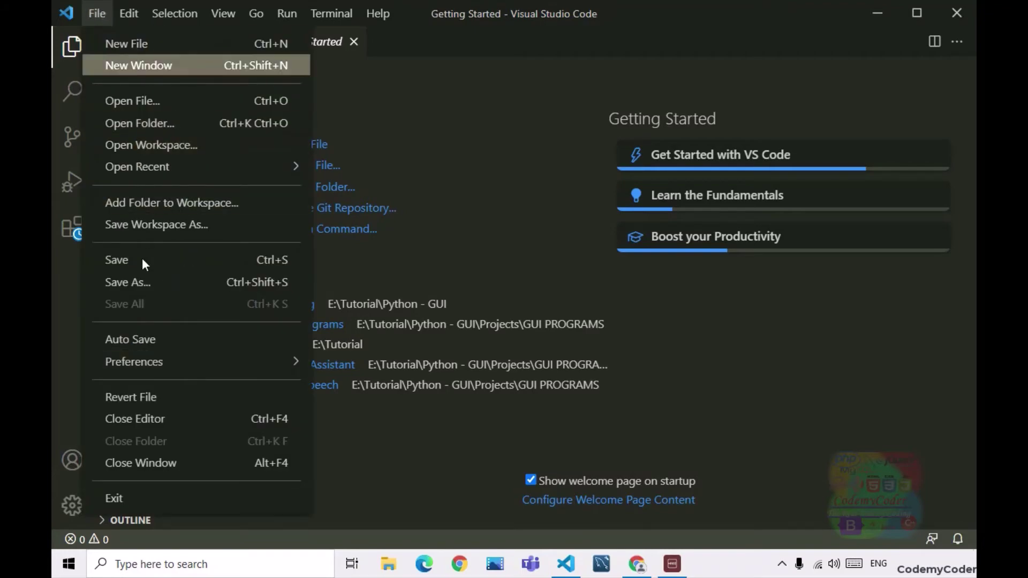
mouse_move(174, 13)
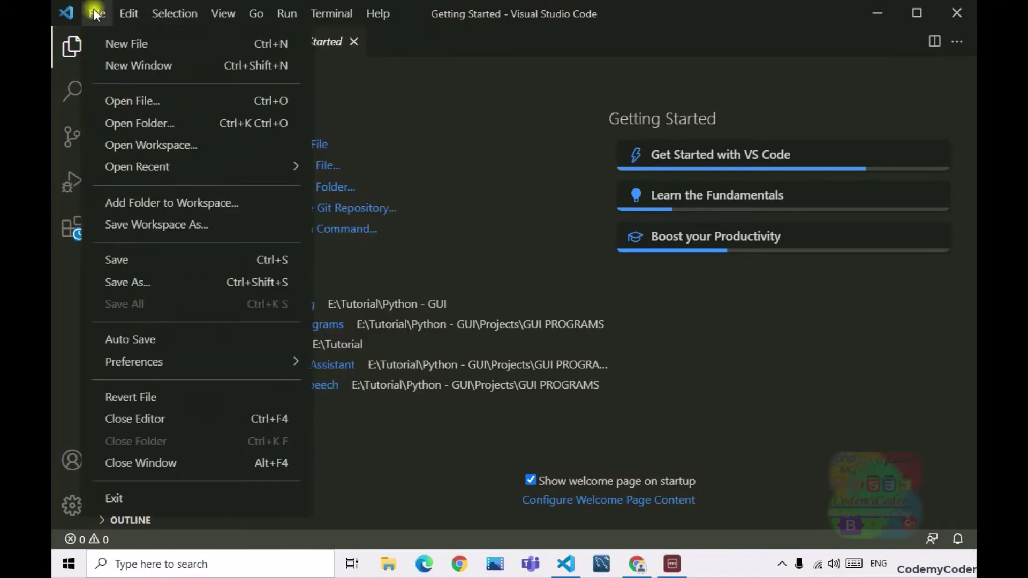
click(96, 10)
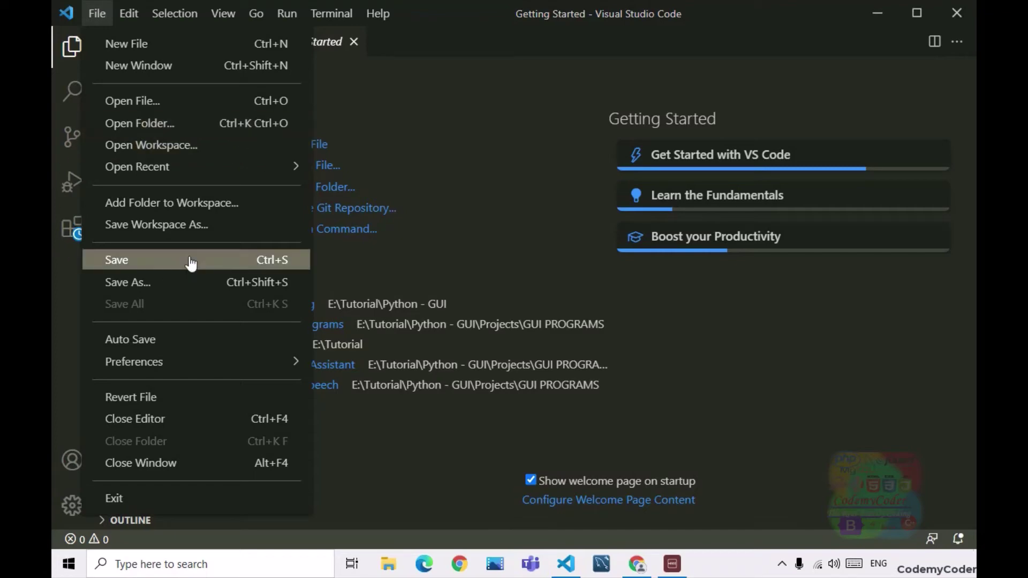
mouse_move(124, 179)
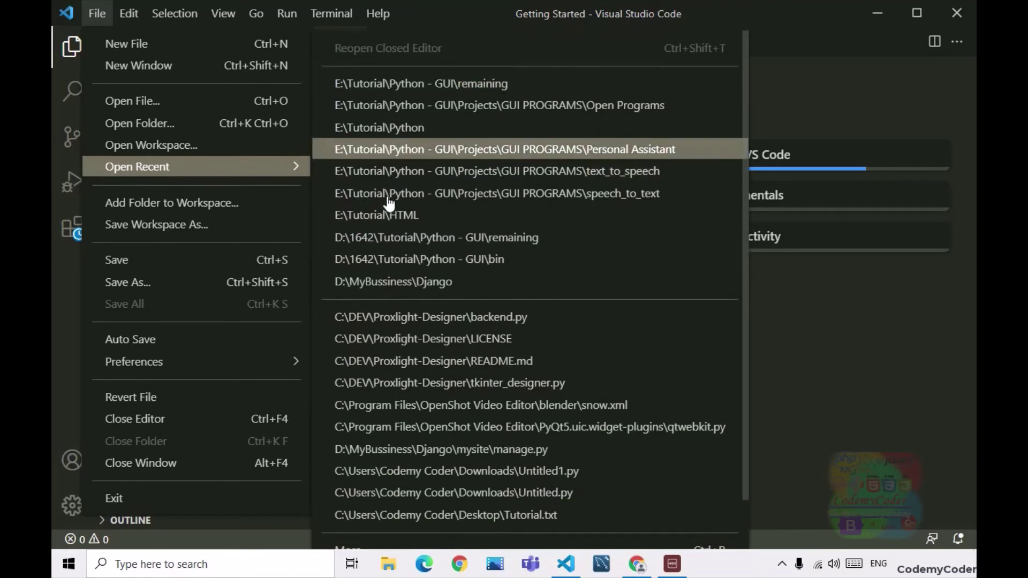
scroll(420, 351, down, 2)
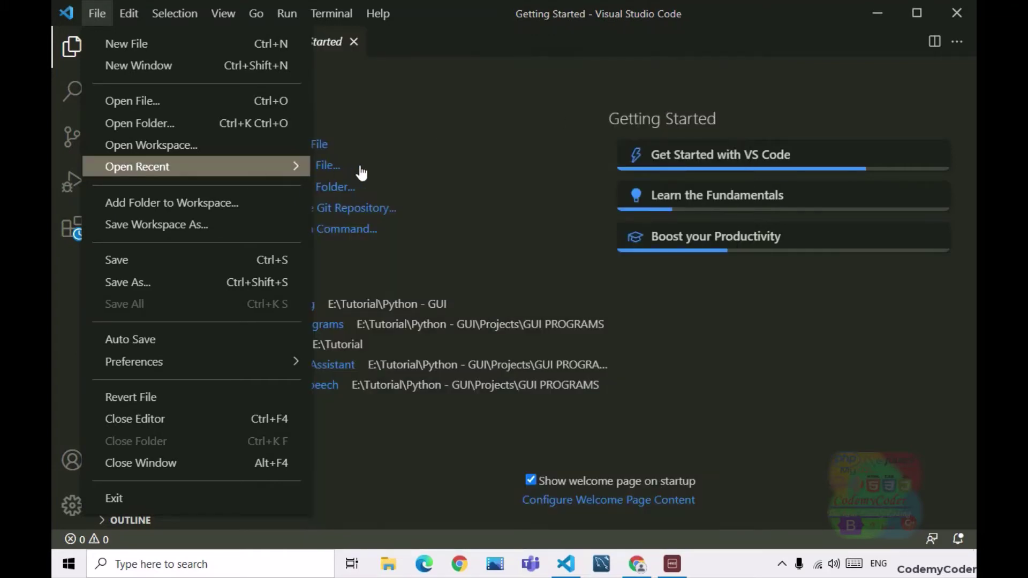
mouse_move(297, 166)
click(782, 97)
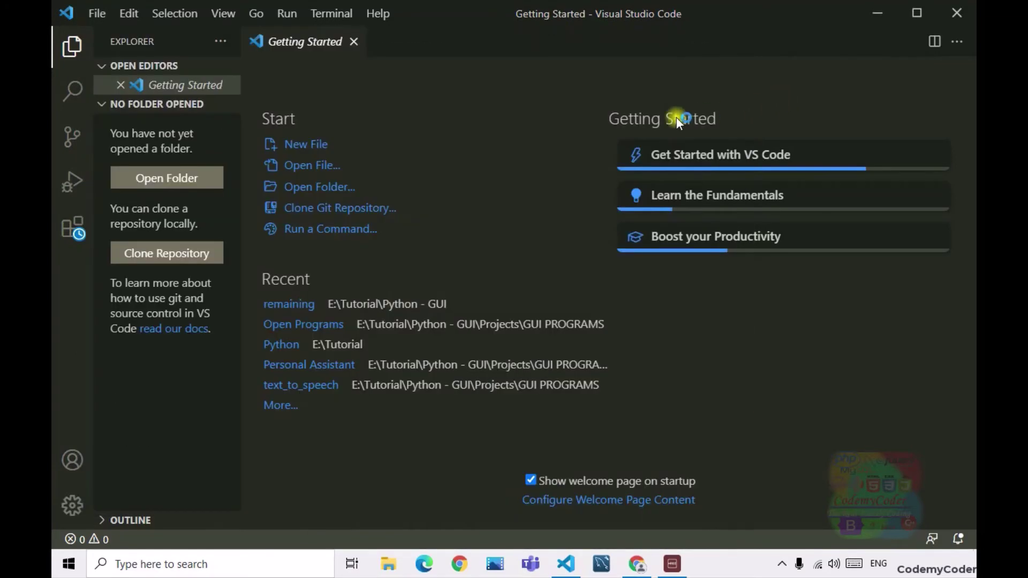
Show the Search view with its find and replace fields and switch to Source Control
click(65, 99)
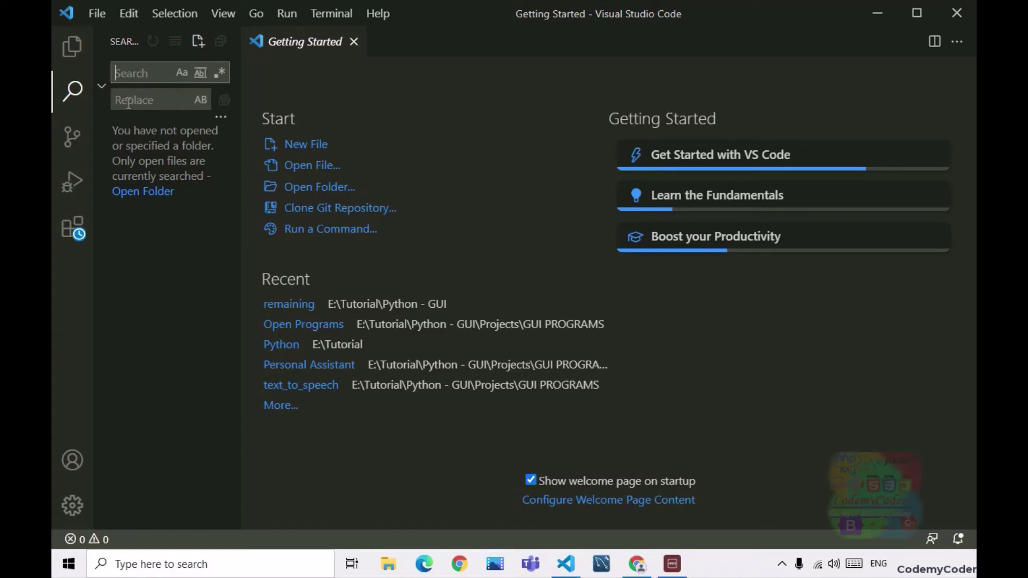
click(74, 143)
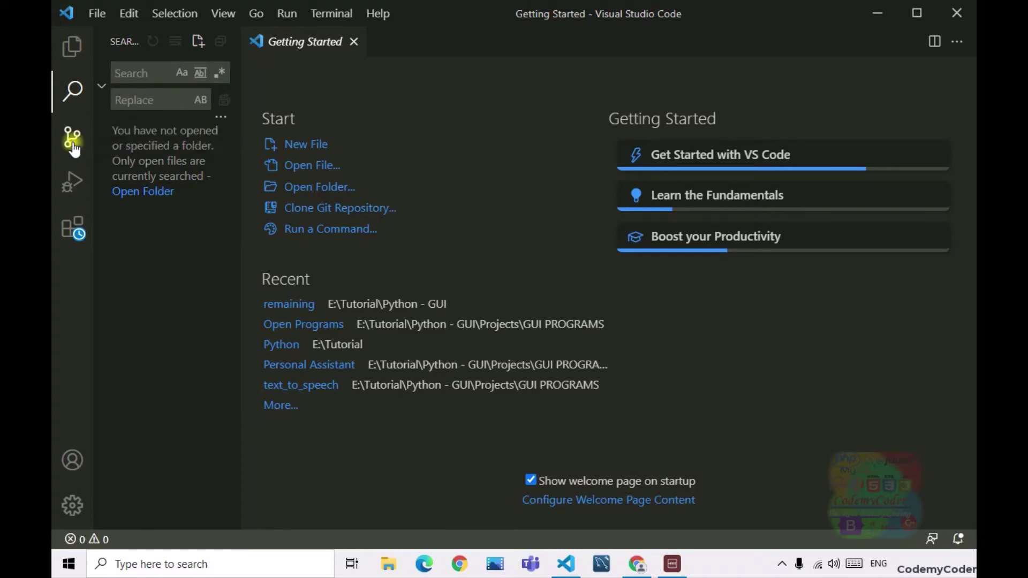